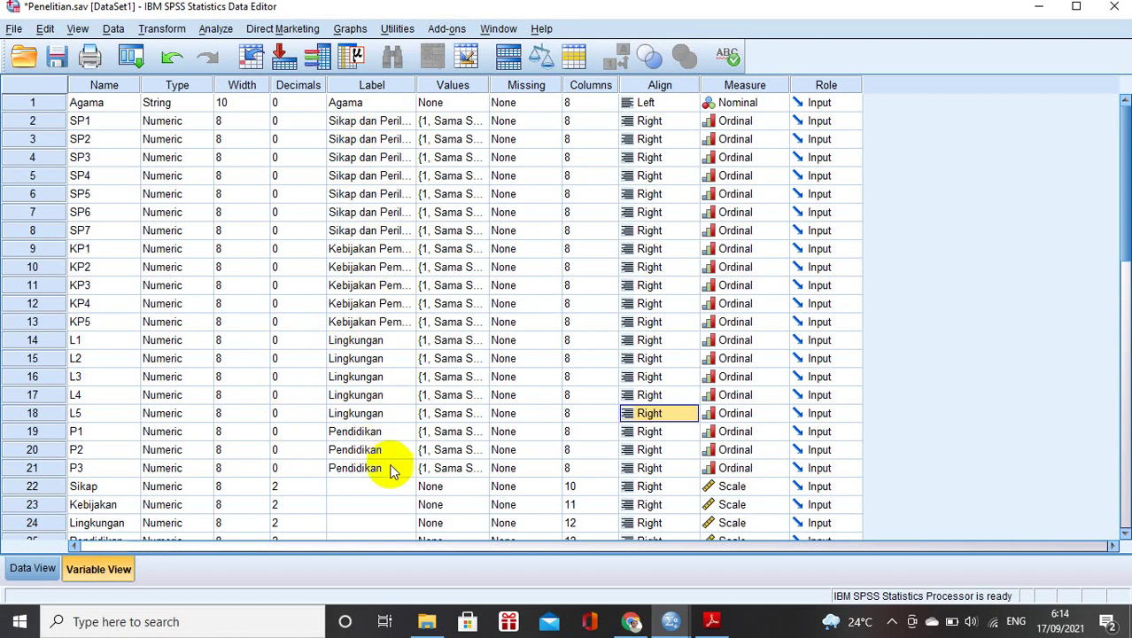
Step: Review the variable definitions and the recorded responses, showing the value labels and returning to numeric codes, through to the total-score columns
scroll(390, 470, down, 1)
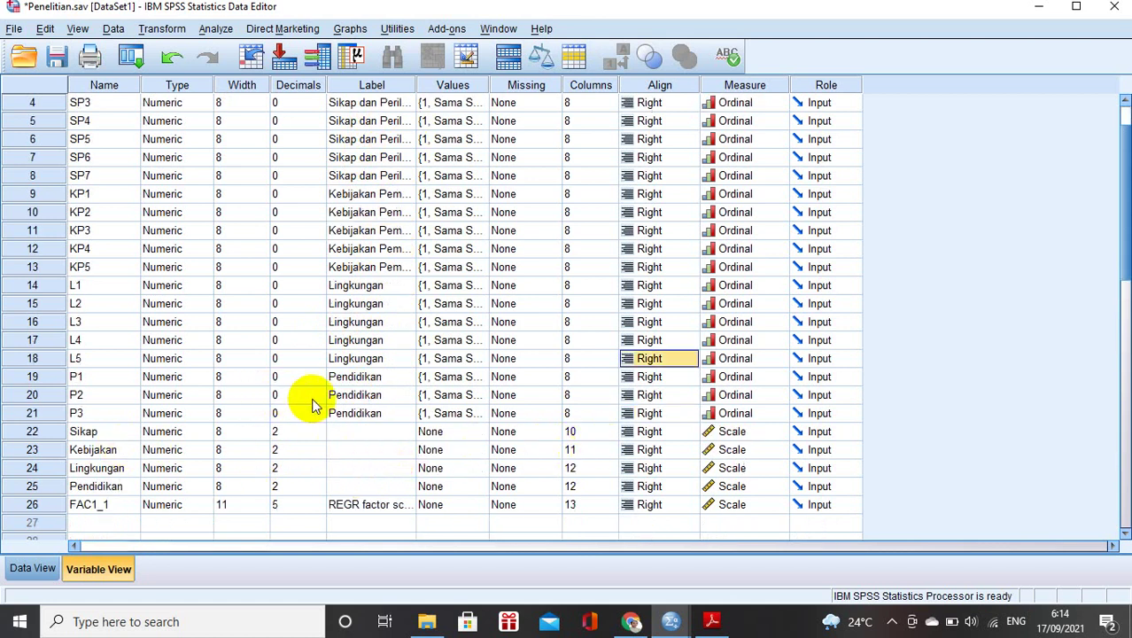
click(33, 569)
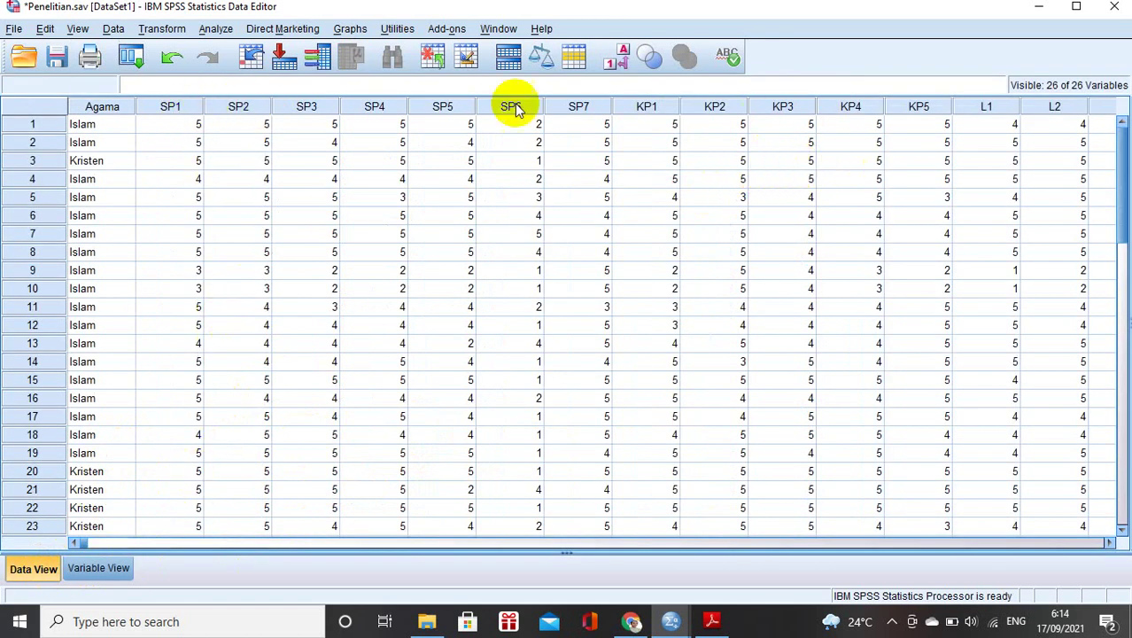
click(616, 57)
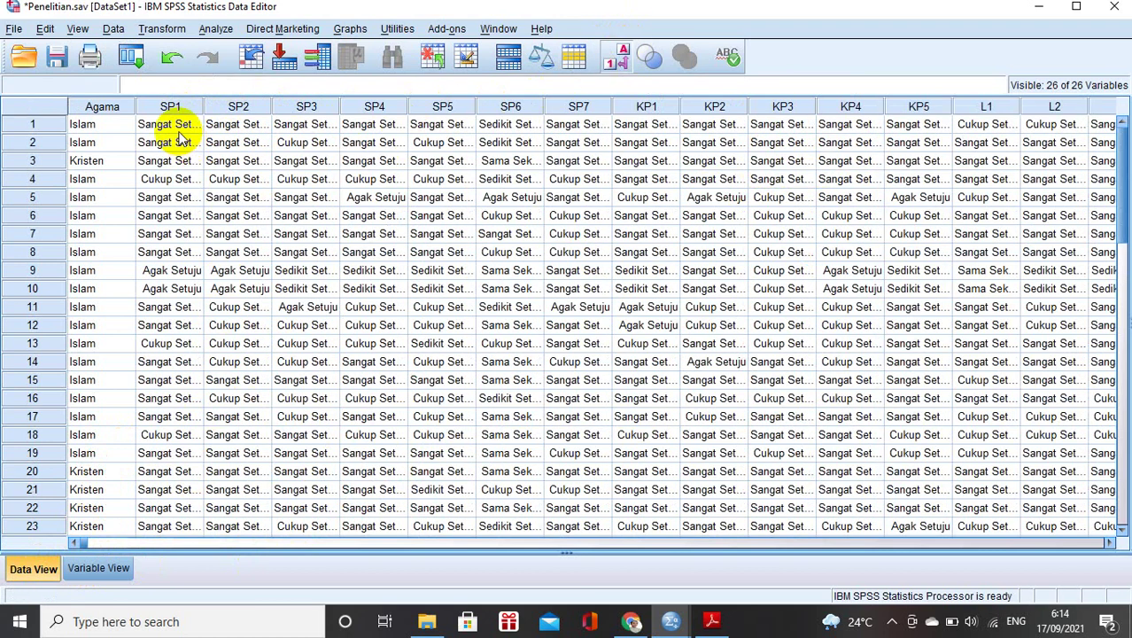
click(622, 64)
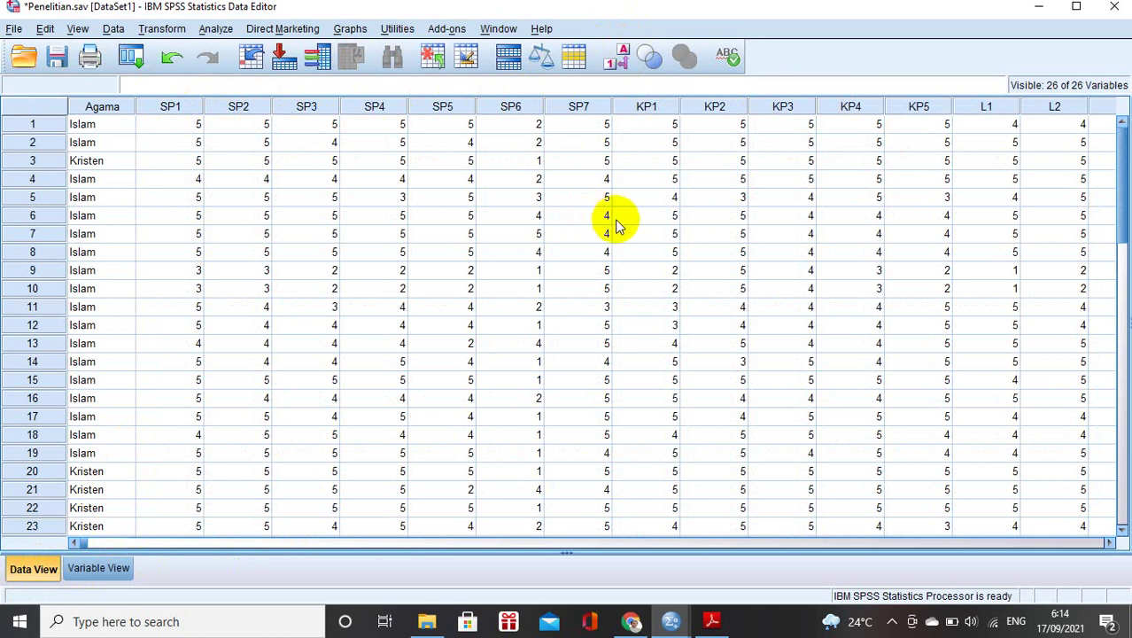
click(1046, 540)
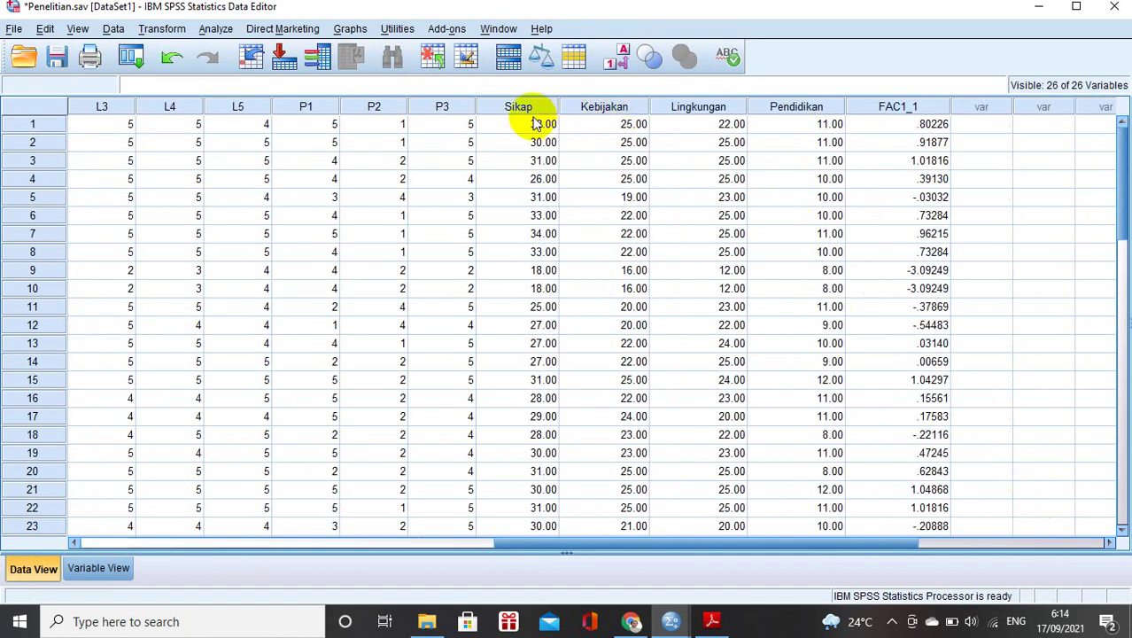
Step: Start a Compute Variable operation with Sikap as the target variable
click(171, 34)
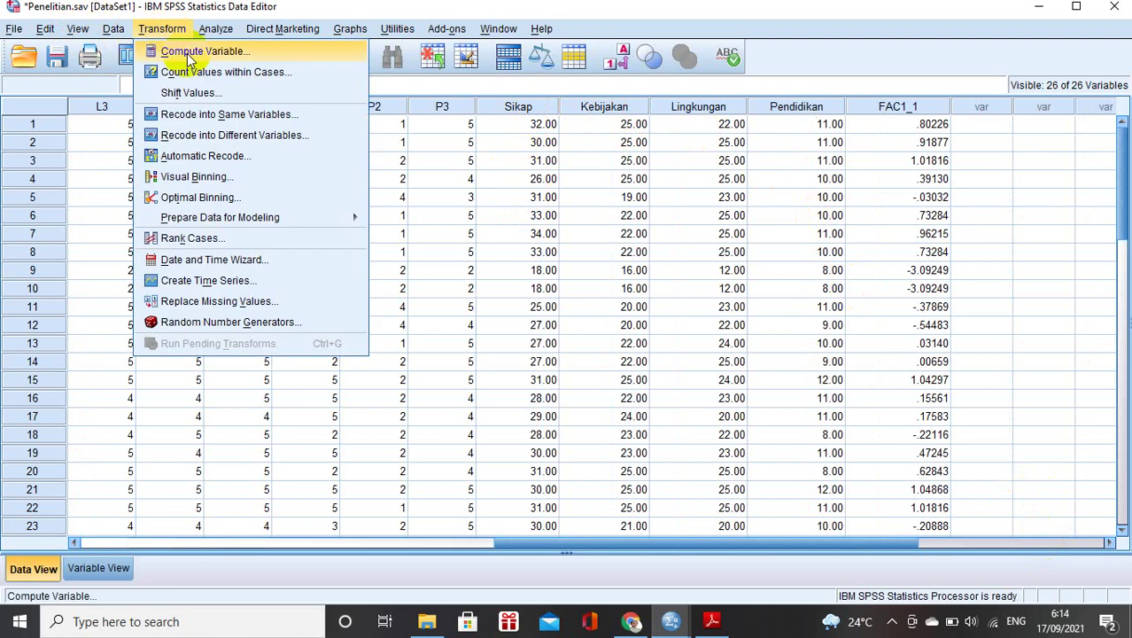
click(188, 55)
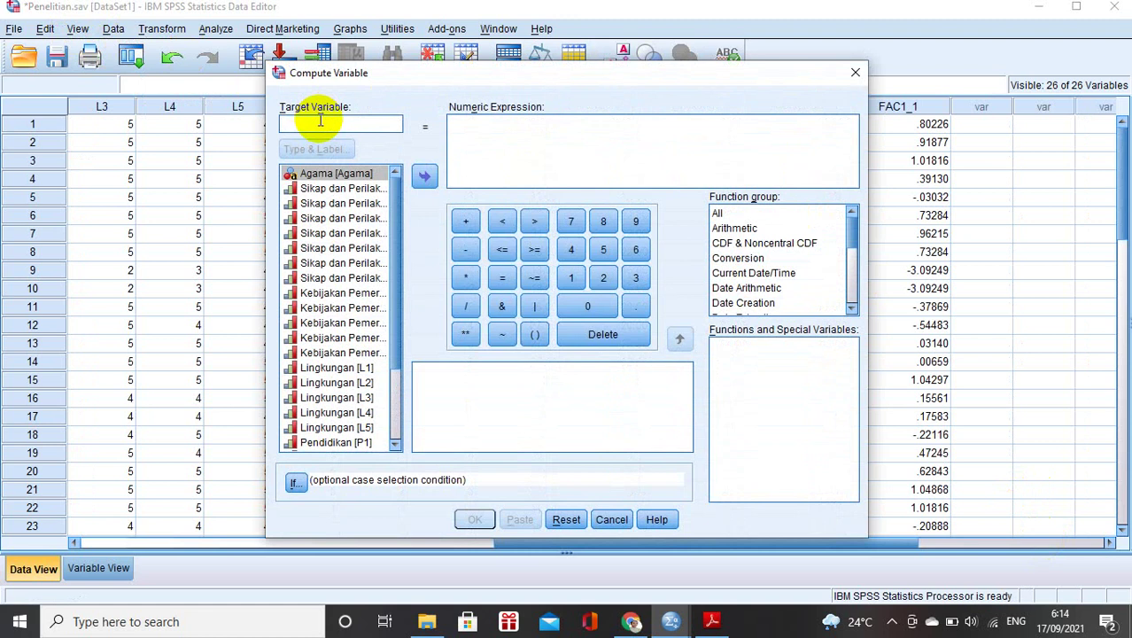
text(Si)
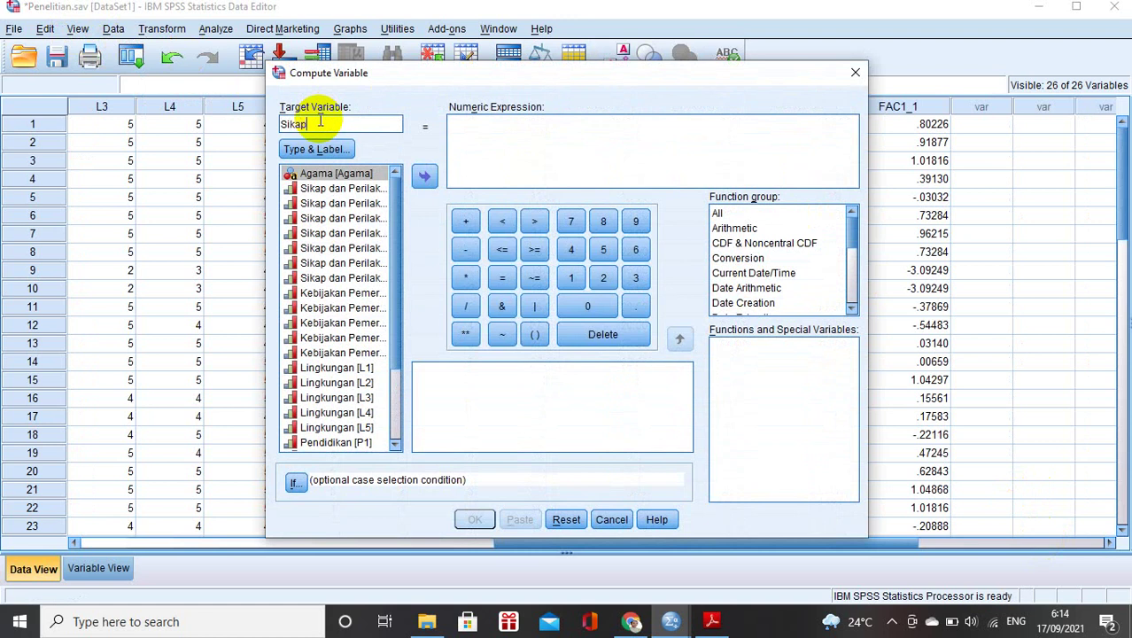
text(kap)
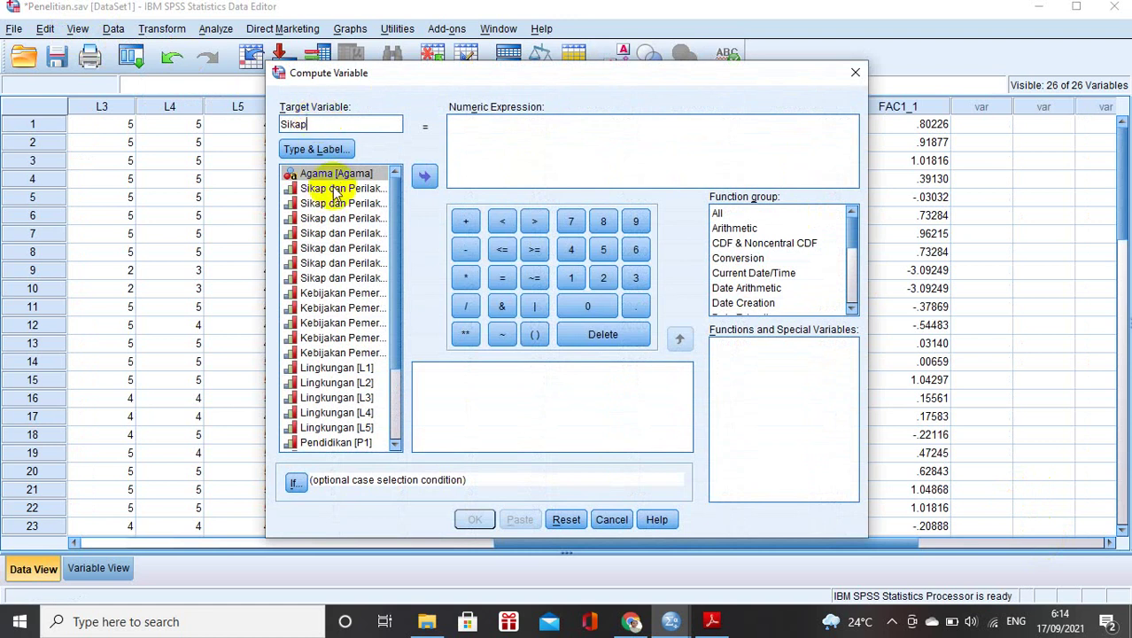
Step: Try building the numeric expression for Sikap by adding SP1, SP2 and SP3, and cancel the computation
click(335, 191)
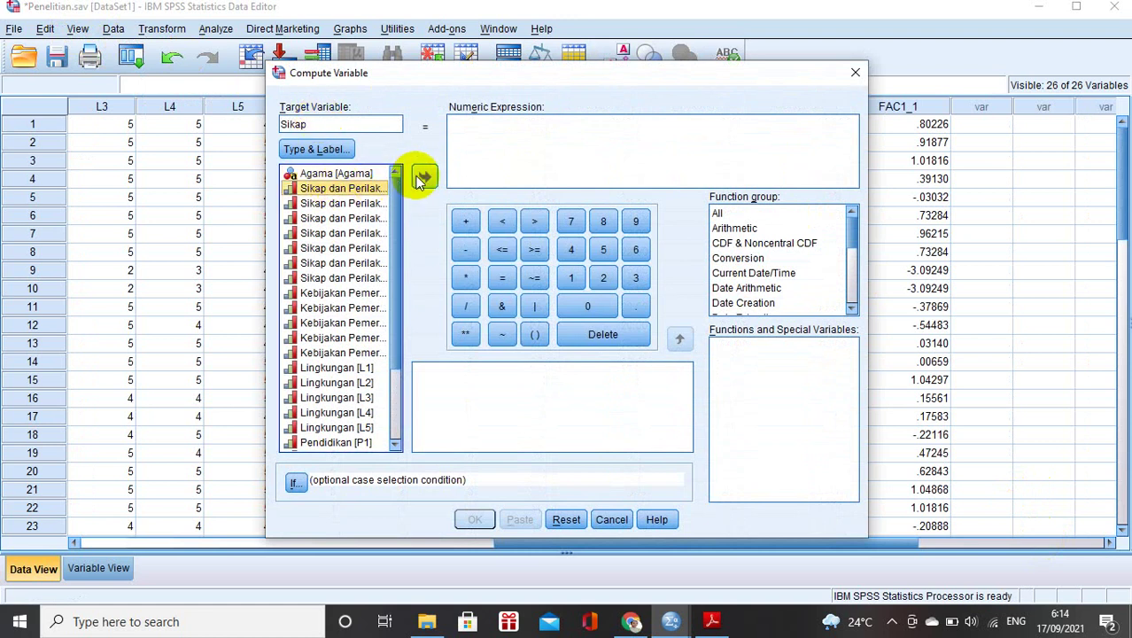
click(422, 180)
click(465, 221)
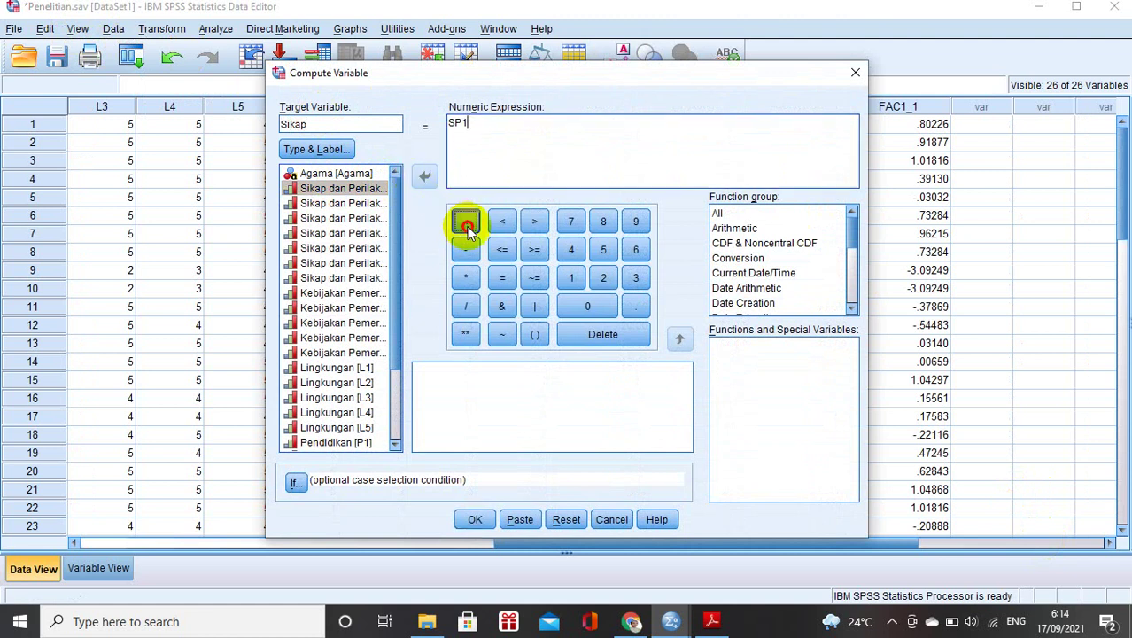
click(378, 205)
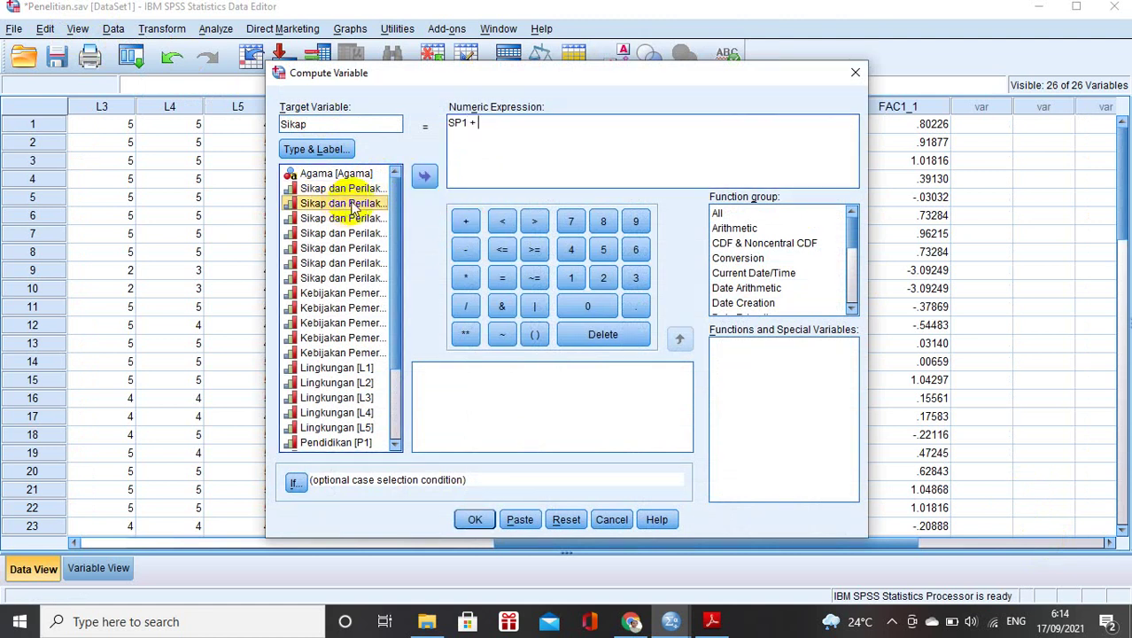
click(421, 180)
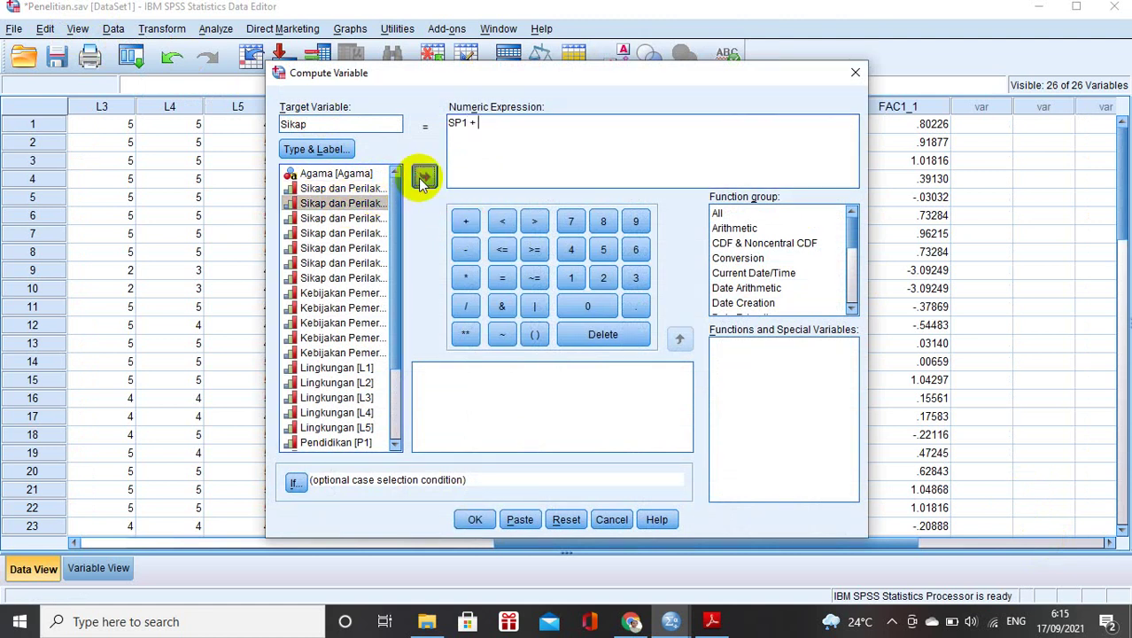
click(465, 223)
click(363, 219)
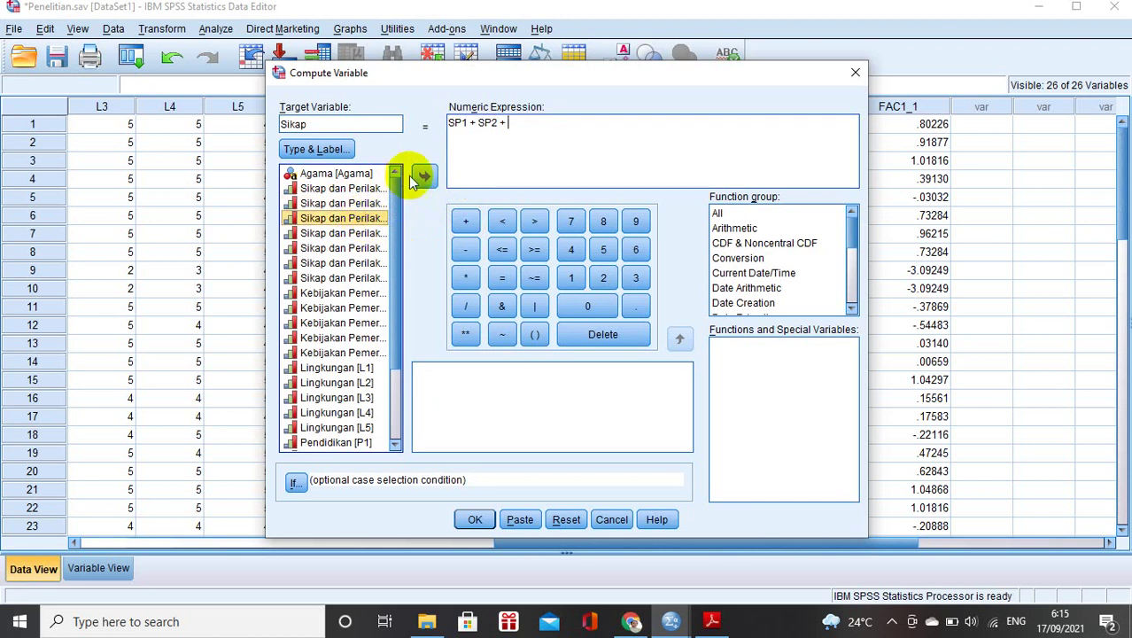
click(421, 178)
click(465, 221)
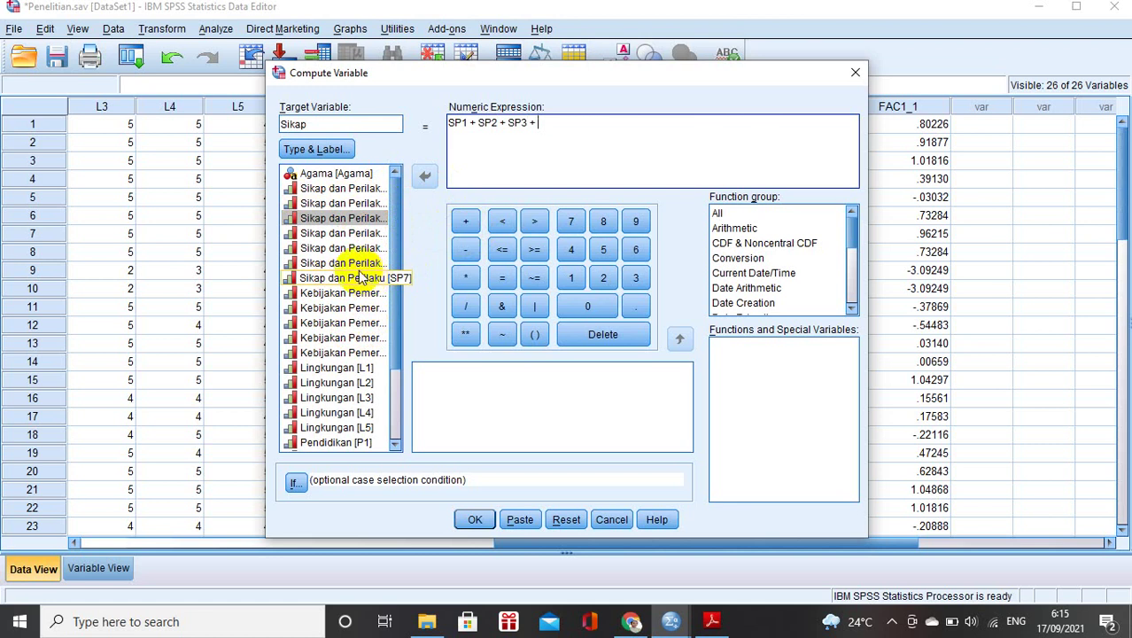
click(606, 523)
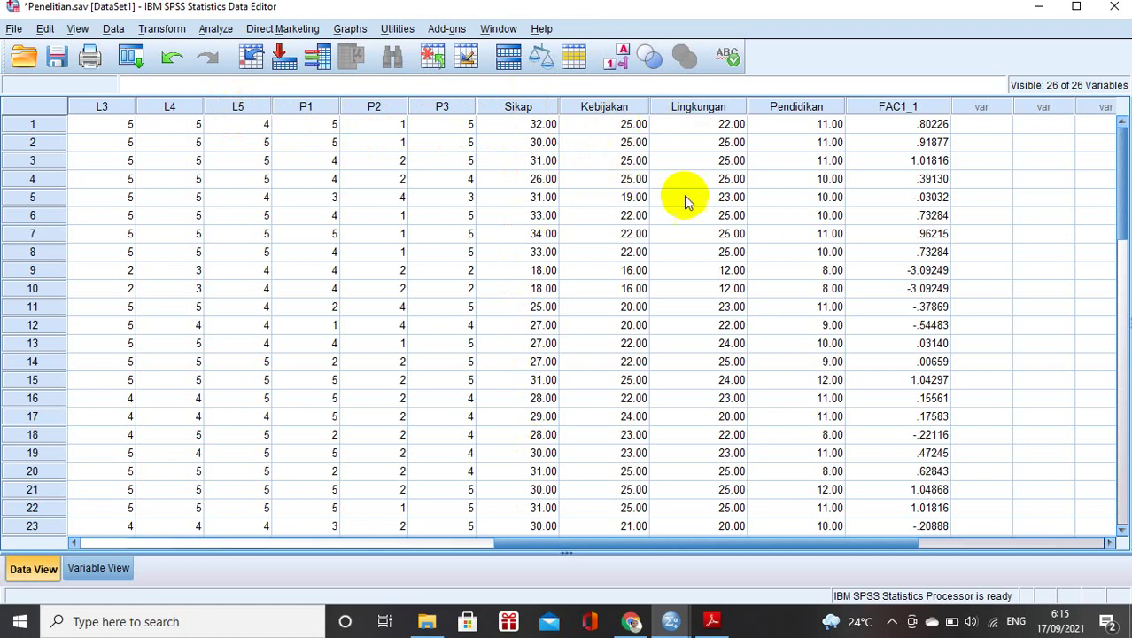
Step: Start another Compute Variable operation with Pendidikan as the target variable
click(176, 30)
click(190, 51)
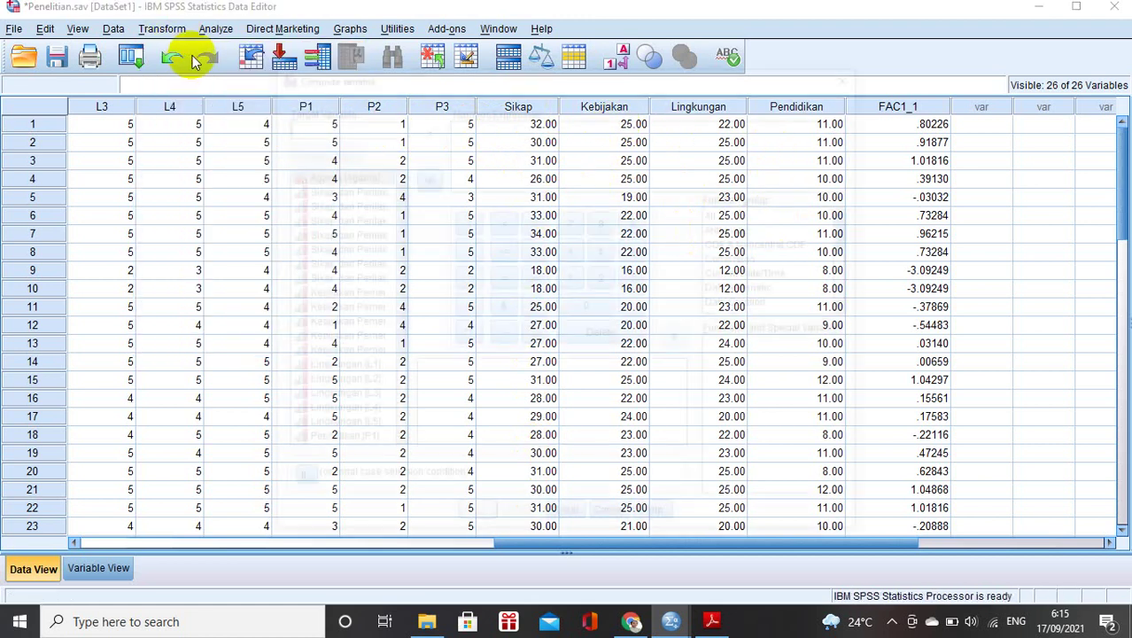
click(358, 126)
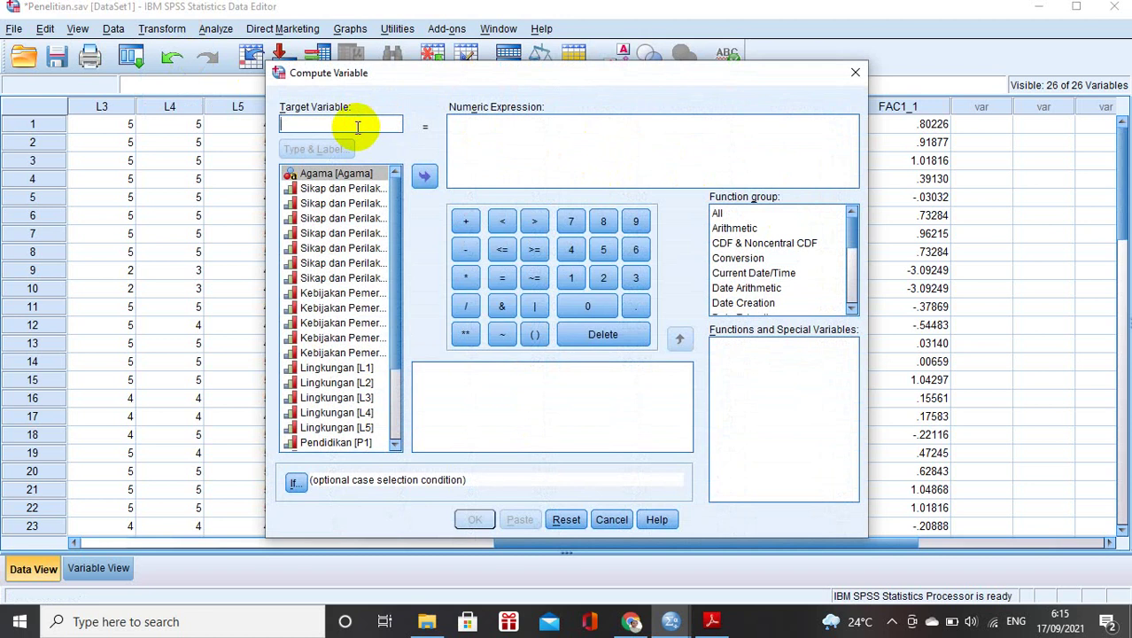
text(Pendidikan)
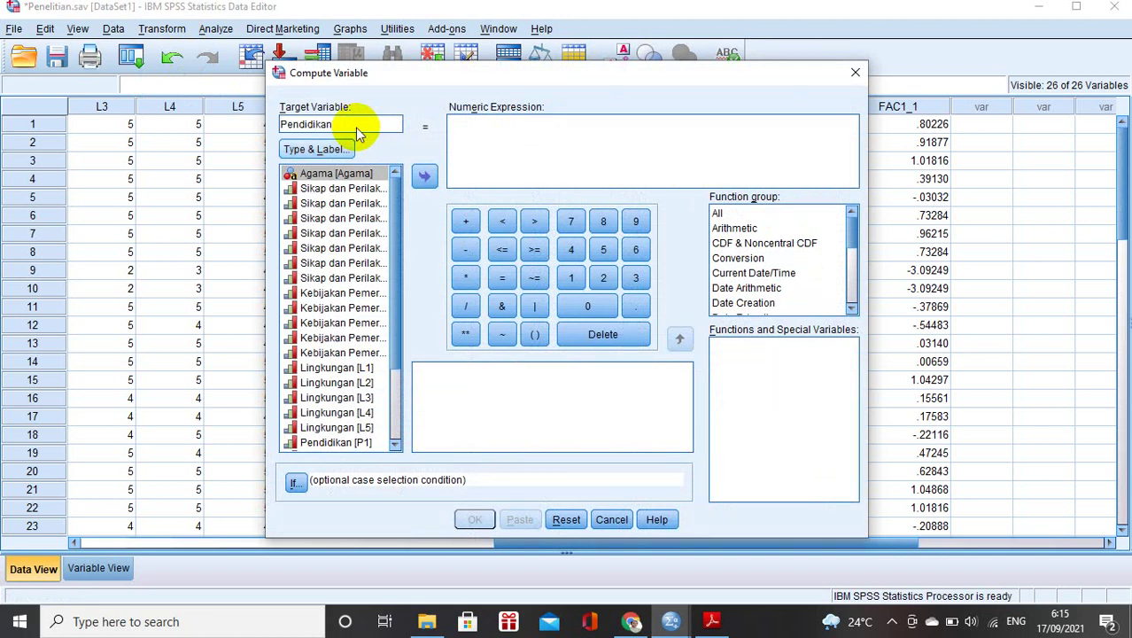
Step: Try the numeric expression P1 + P2 + P3 for Pendidikan, and cancel the computation
scroll(332, 372, down, 3)
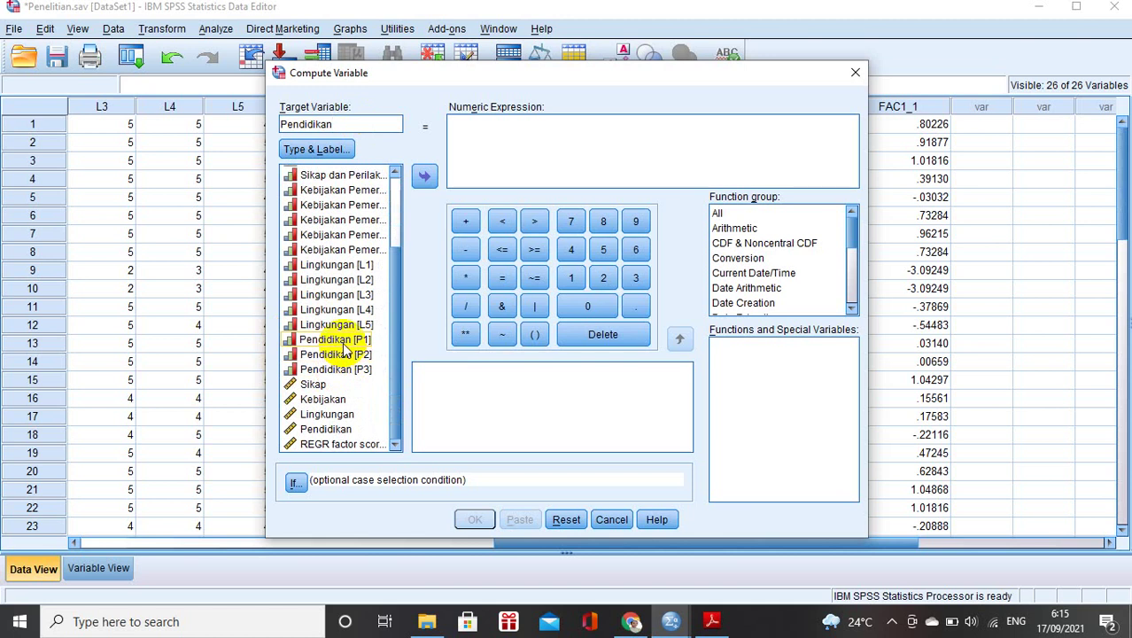
click(335, 340)
click(425, 179)
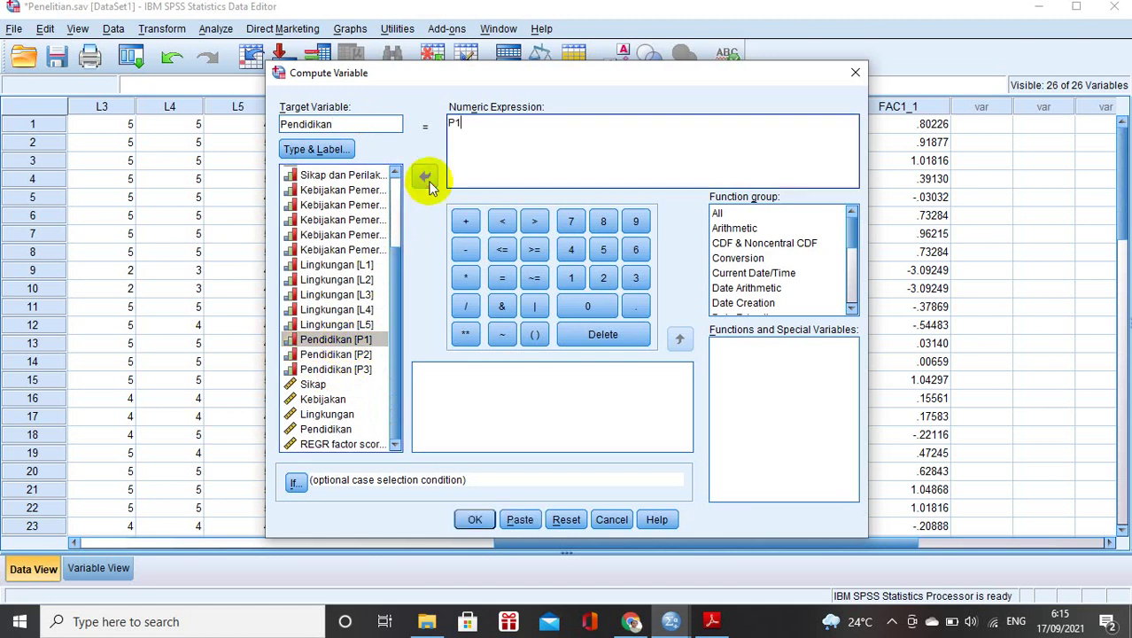
click(465, 221)
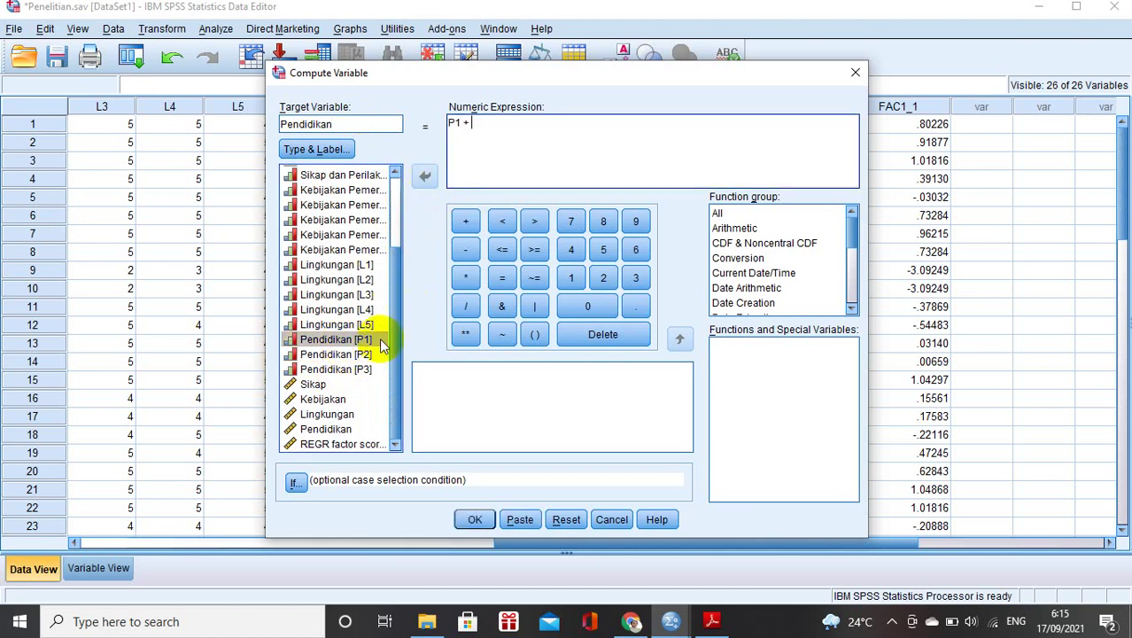
click(366, 354)
click(425, 177)
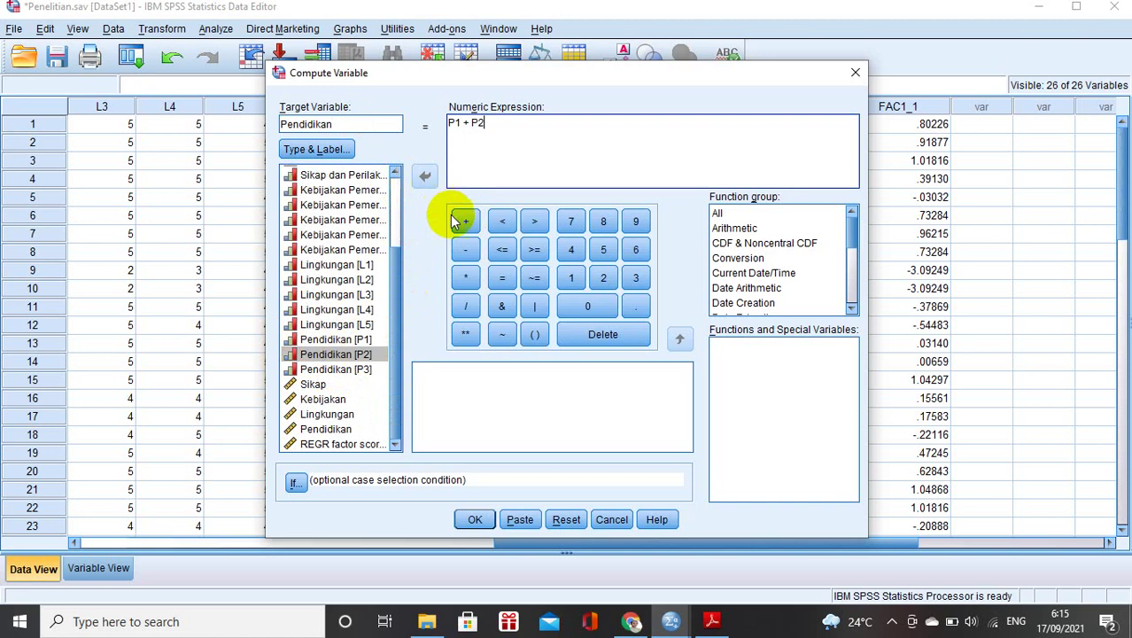
click(464, 222)
click(335, 369)
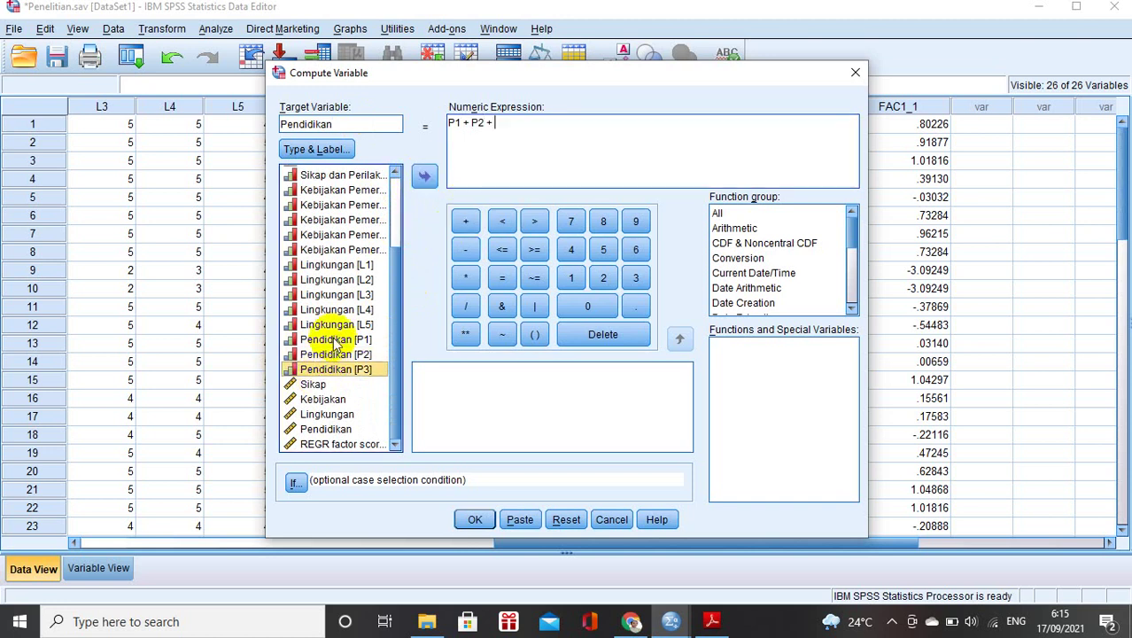
click(422, 178)
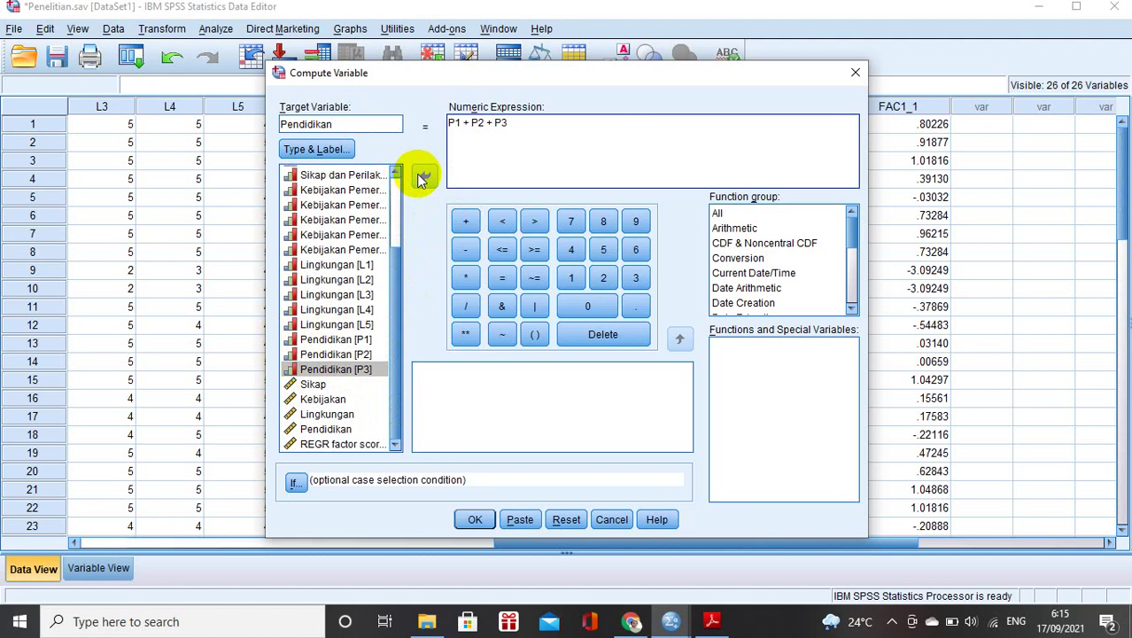
click(615, 520)
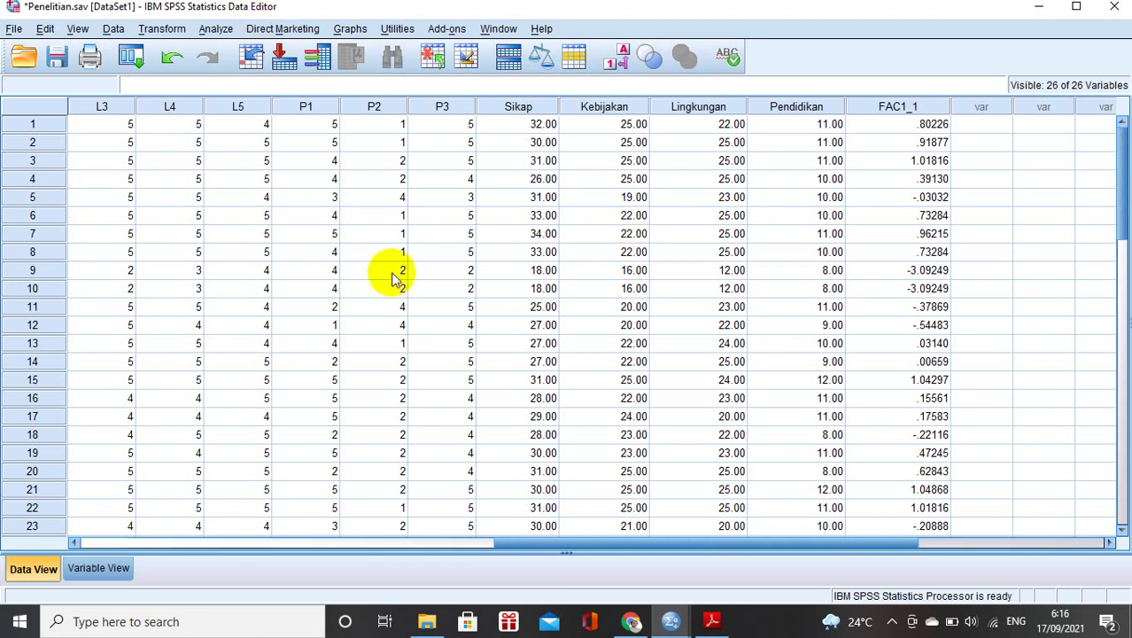
Step: Start a Factor Analysis with Sikap, Kebijakan, Lingkungan and Pendidikan as the analysis variables
click(216, 28)
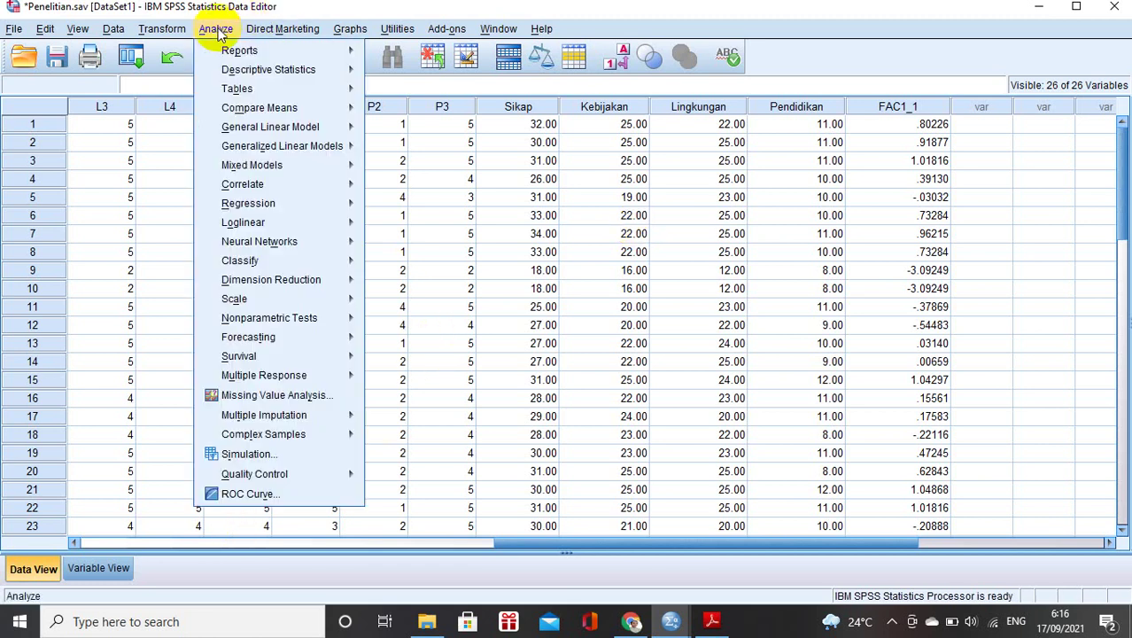
mouse_move(270, 126)
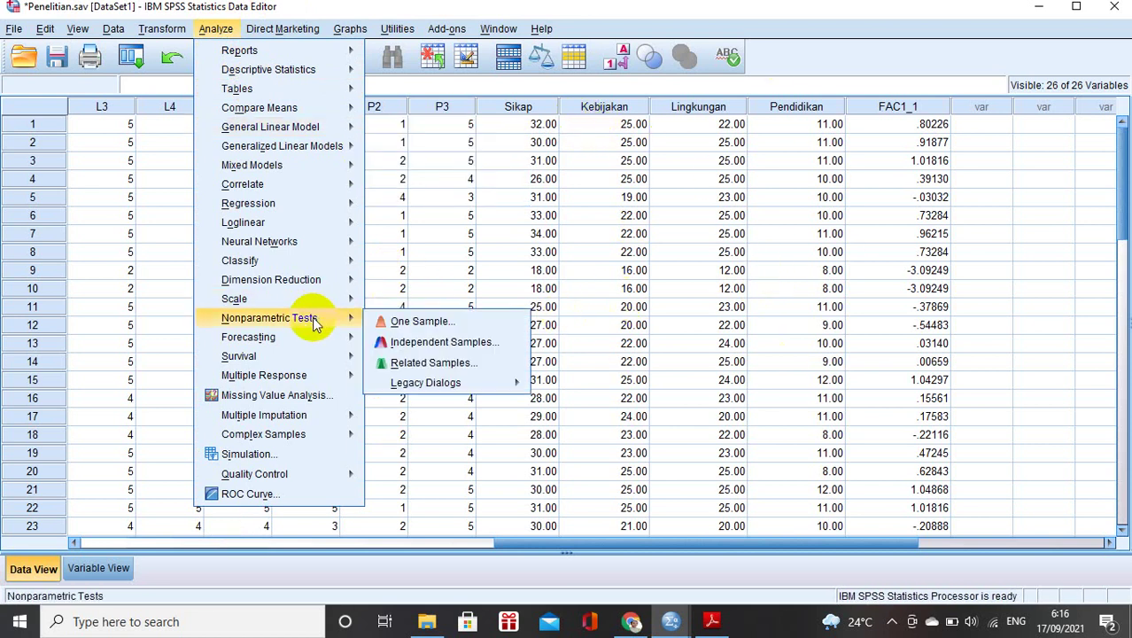
mouse_move(310, 280)
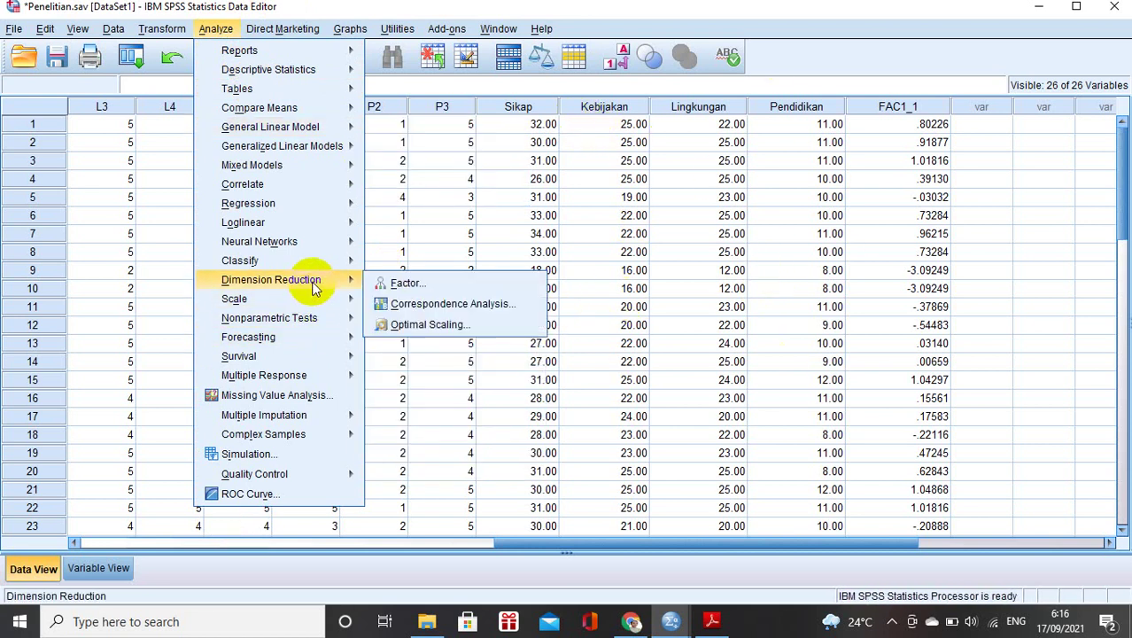
click(387, 282)
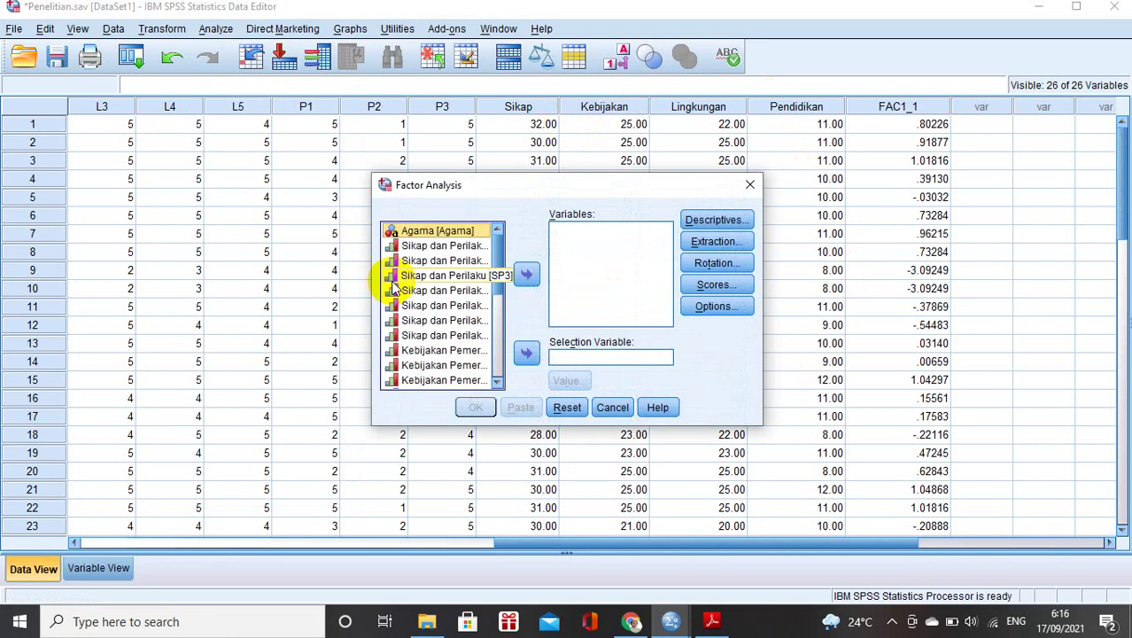
click(502, 341)
click(497, 382)
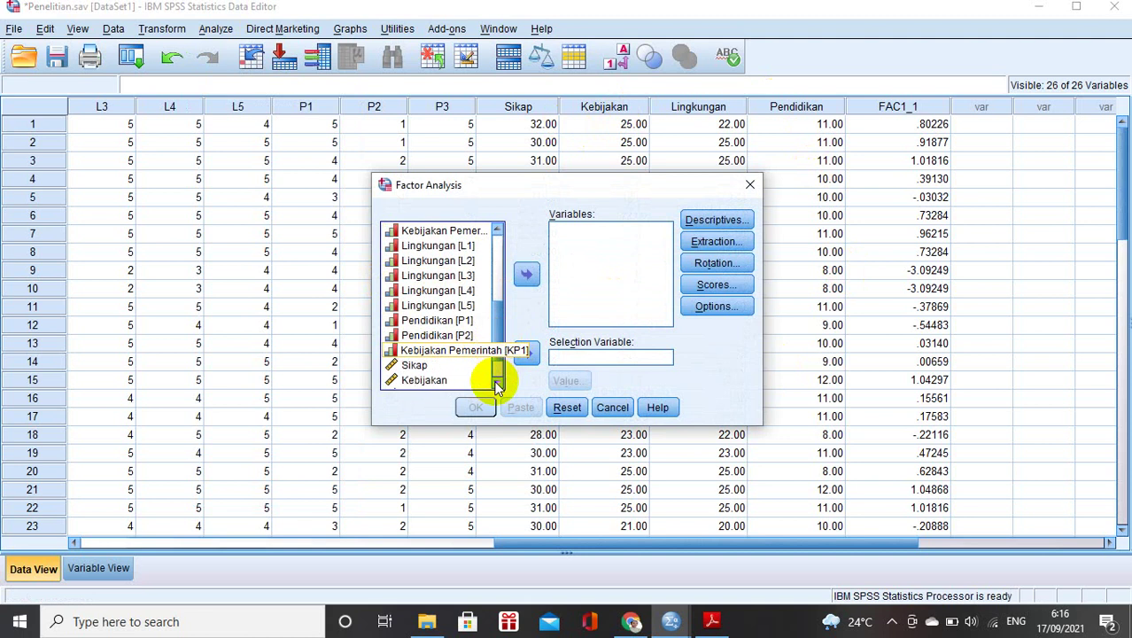
click(497, 381)
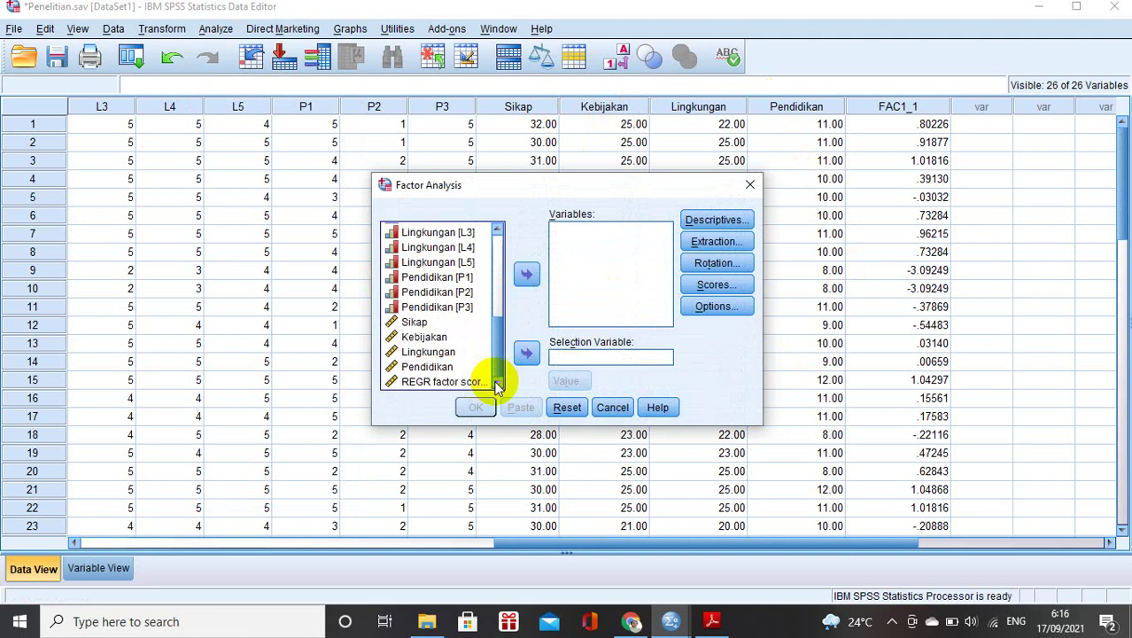
click(430, 324)
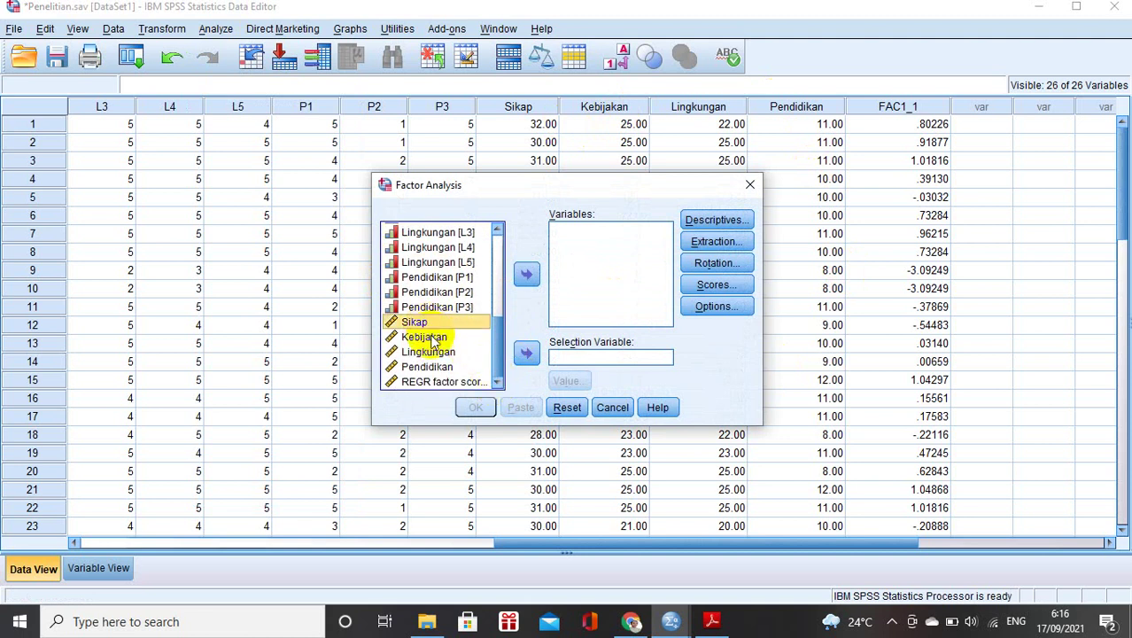
shift+click(429, 338)
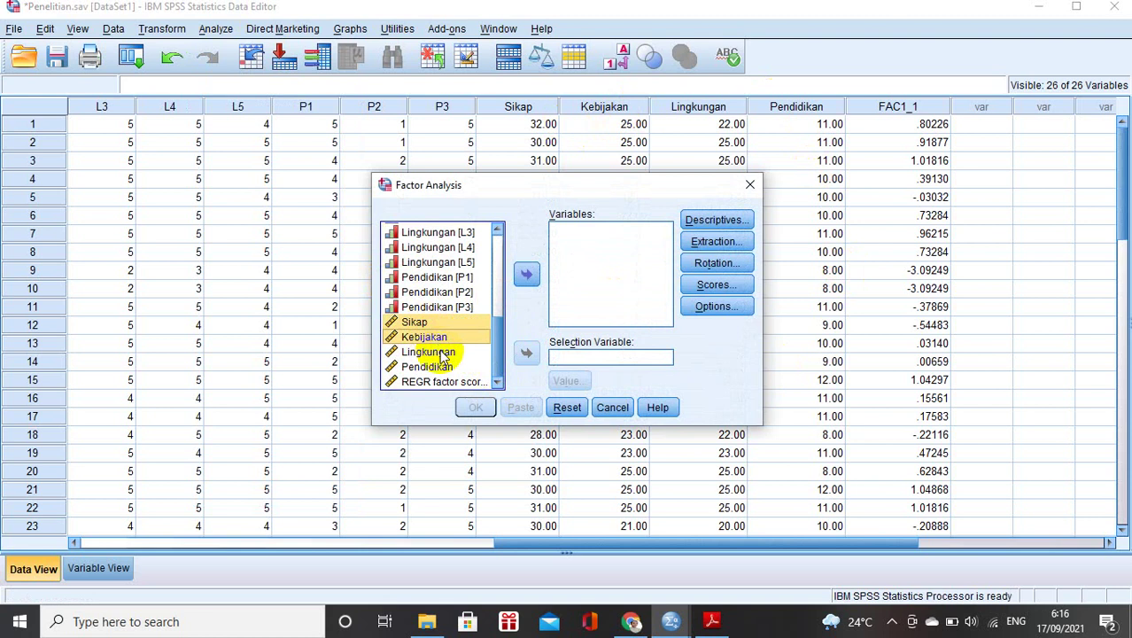
shift+click(441, 354)
shift+click(442, 367)
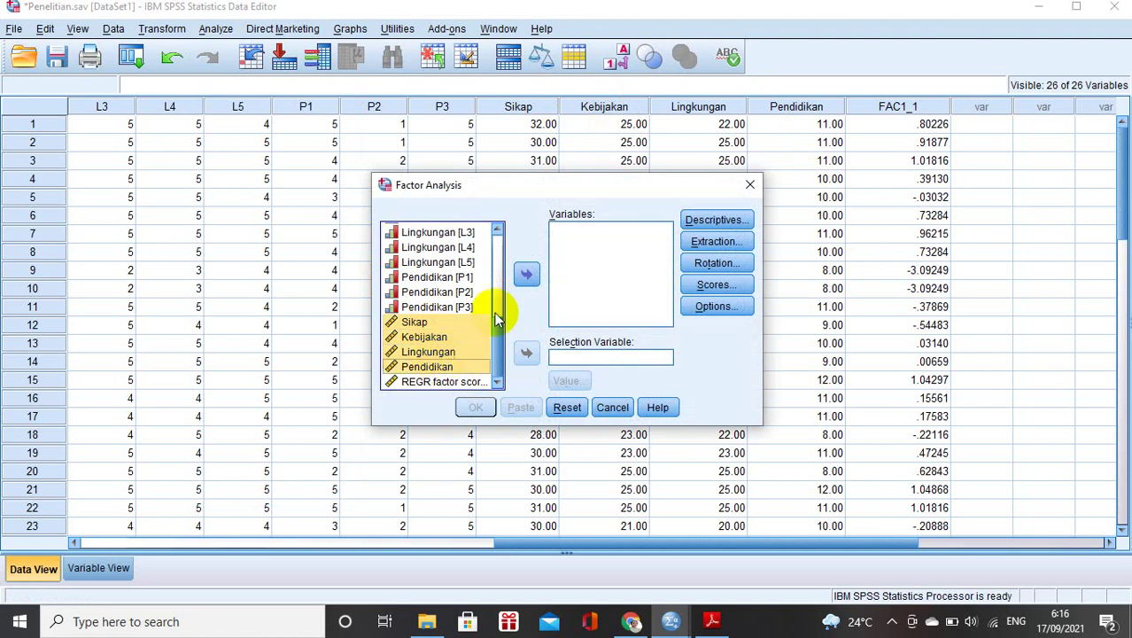
click(527, 282)
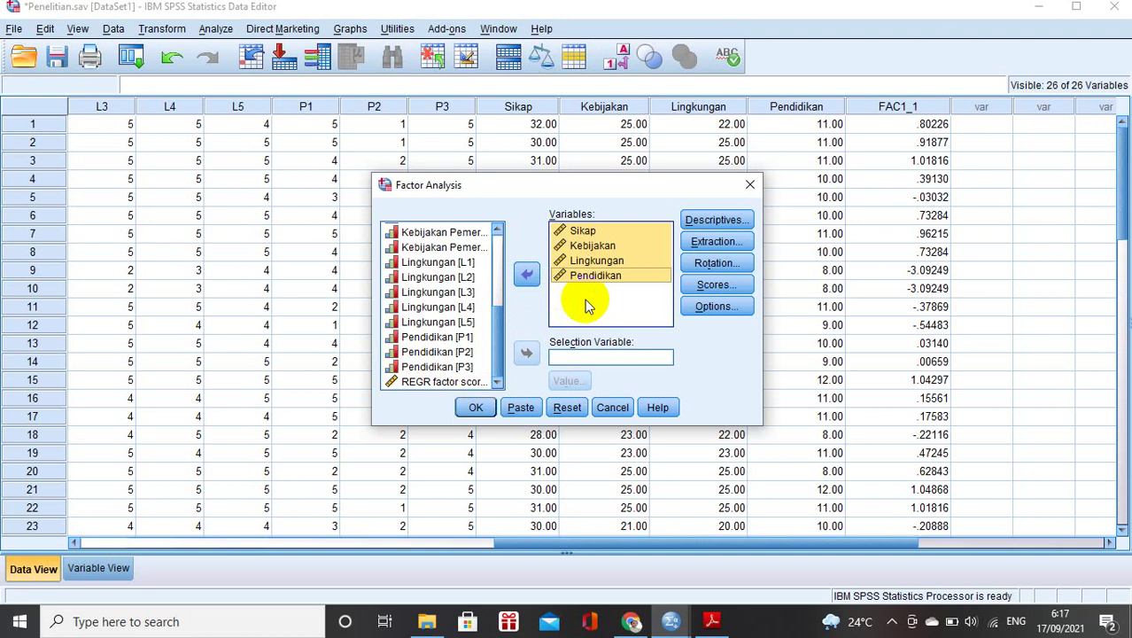
Step: Include KMO and Bartlett's test of sphericity and the anti-image matrices in the factor analysis descriptives
click(716, 219)
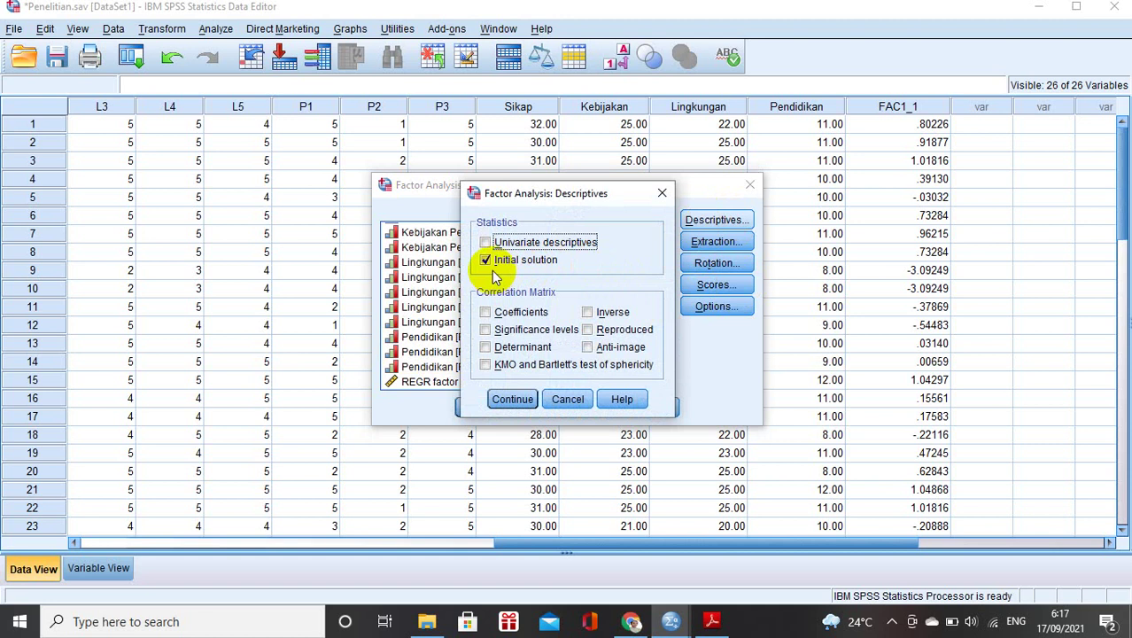
click(486, 365)
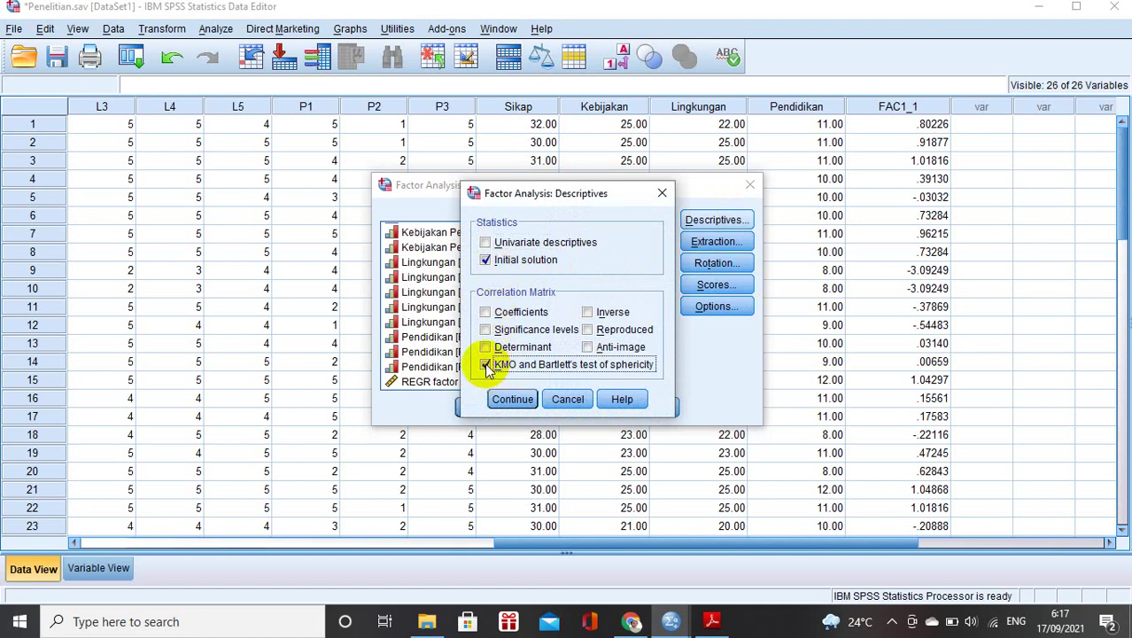
click(588, 347)
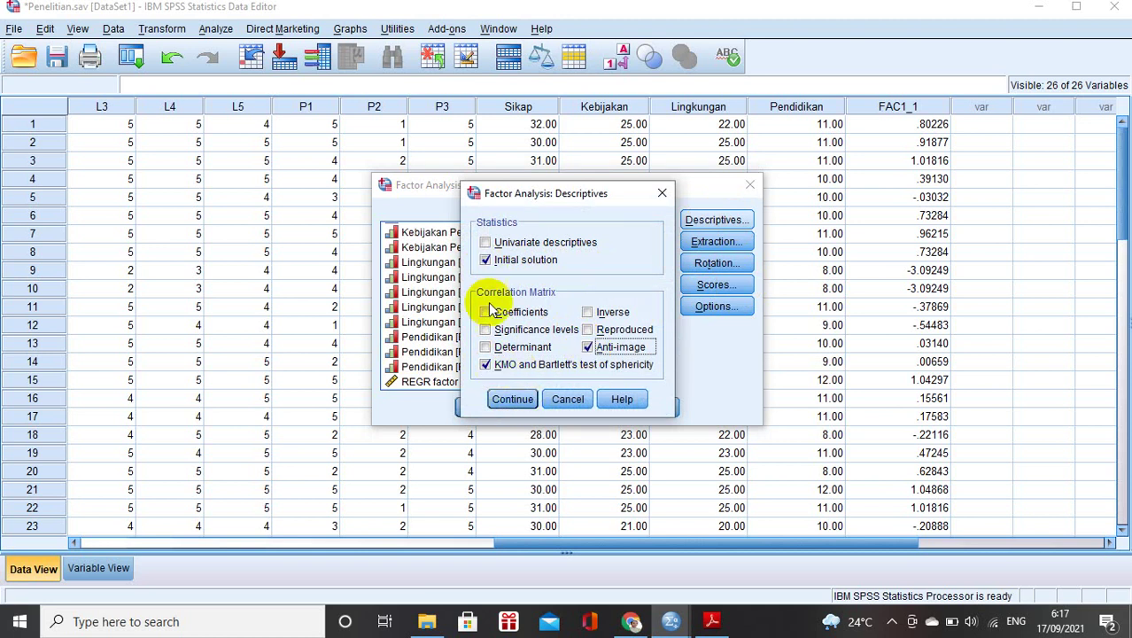
click(528, 400)
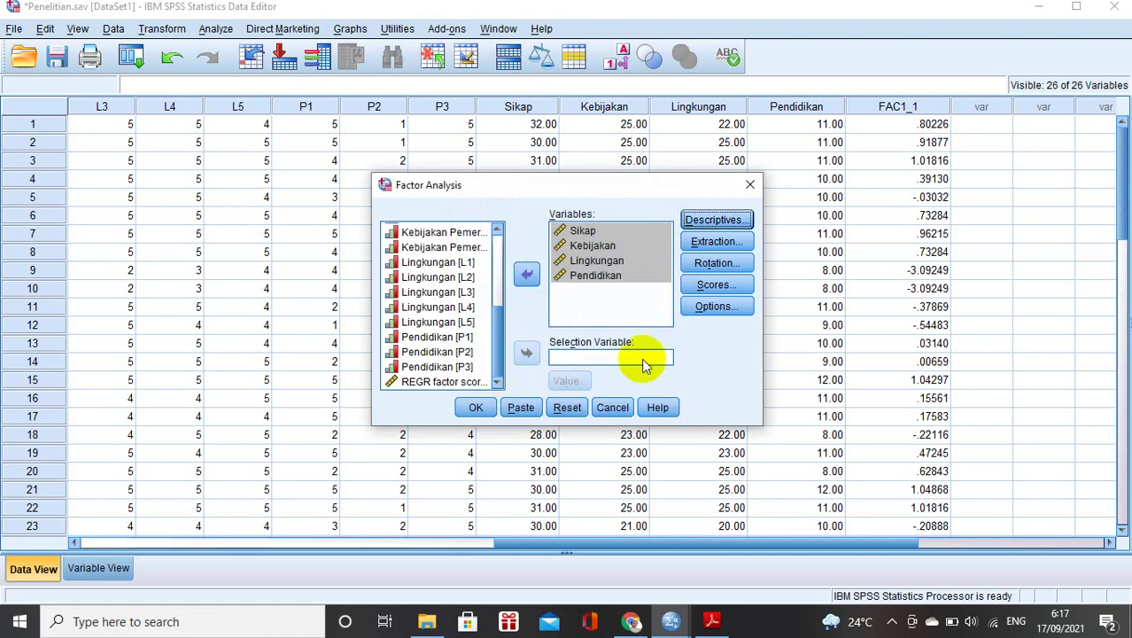
Step: Include the scree plot in the extraction output and set the rotation method to Varimax
click(702, 241)
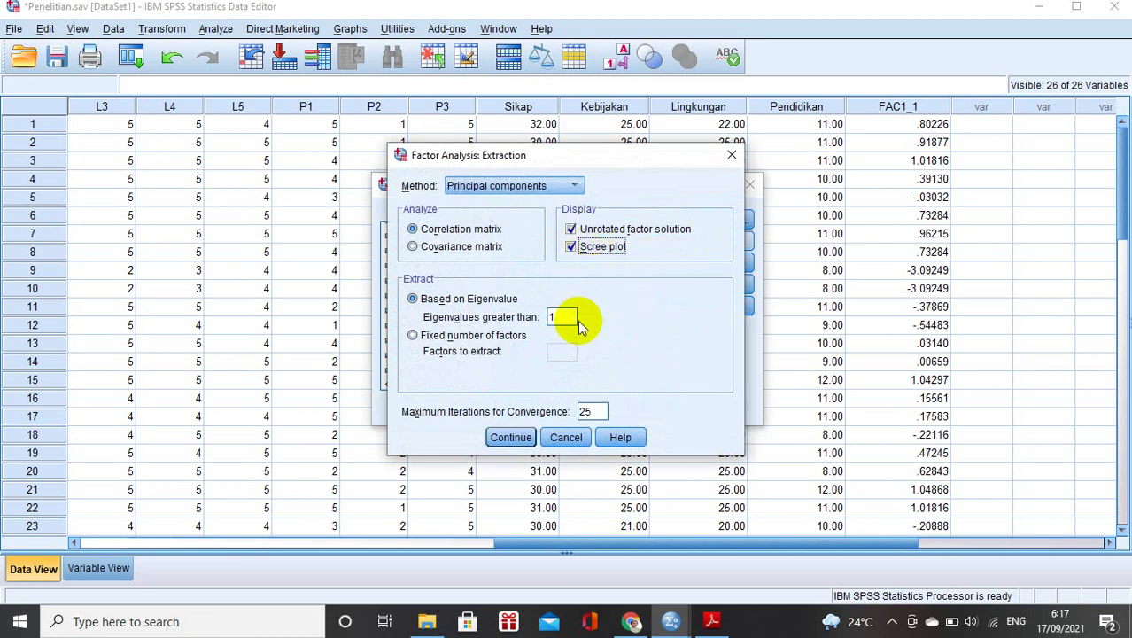
click(510, 437)
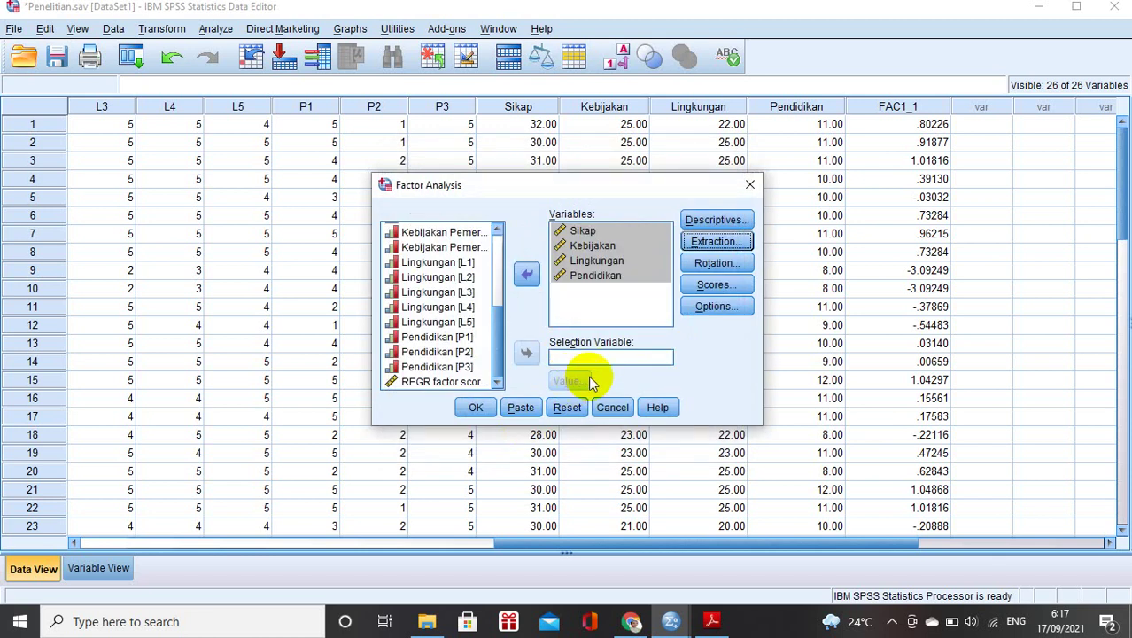
click(696, 263)
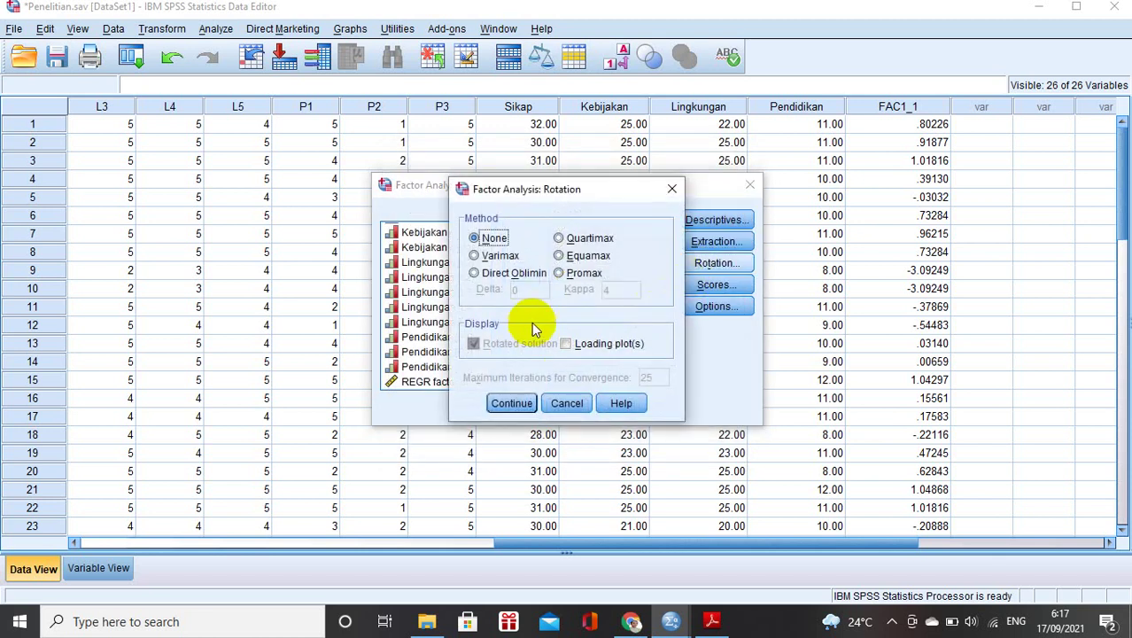
click(476, 256)
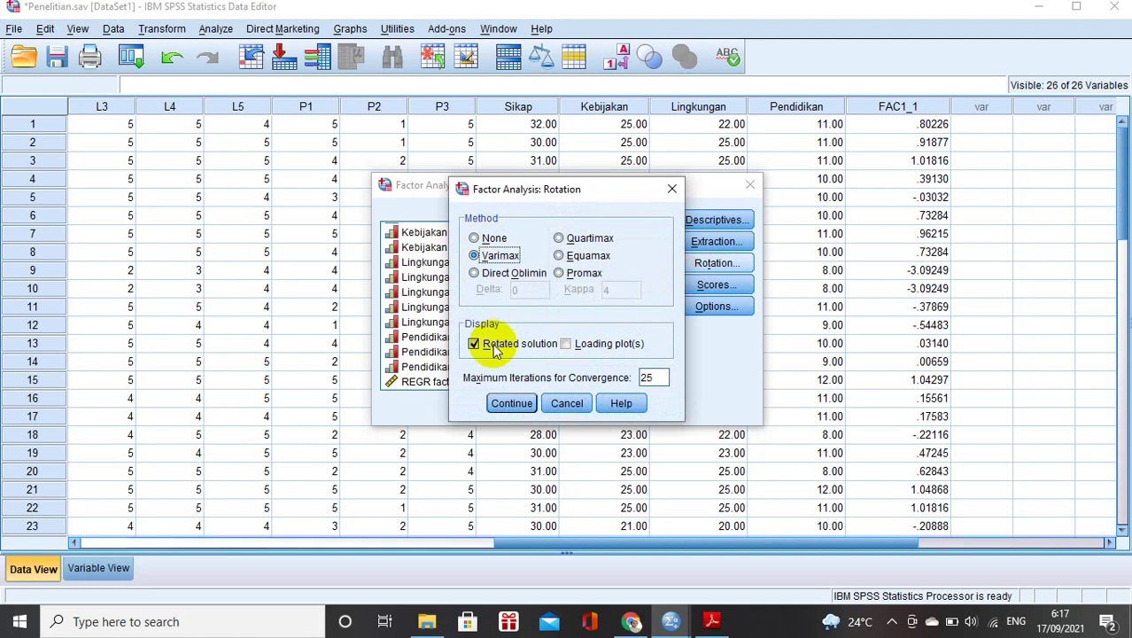
click(511, 403)
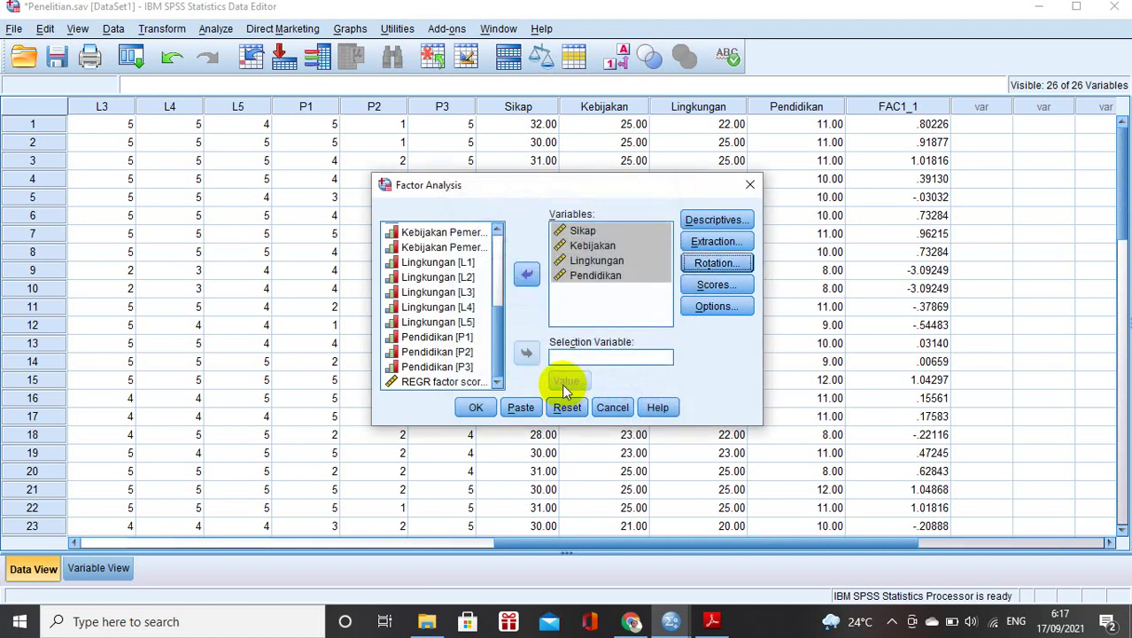
Step: Save the factor scores as variables using the Regression method
click(704, 285)
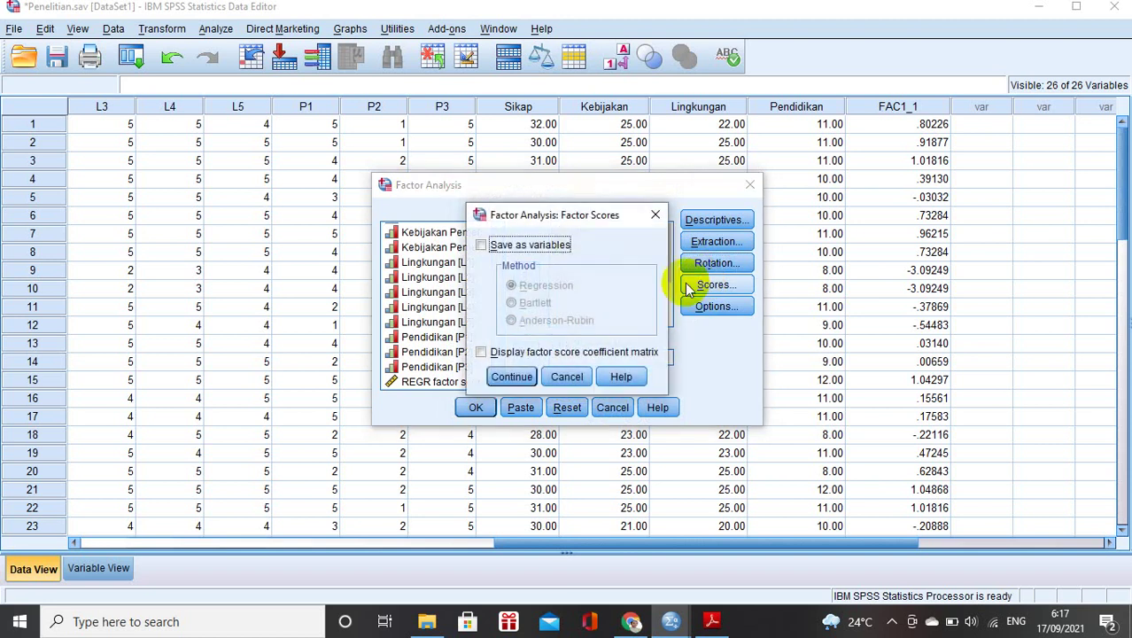
click(485, 247)
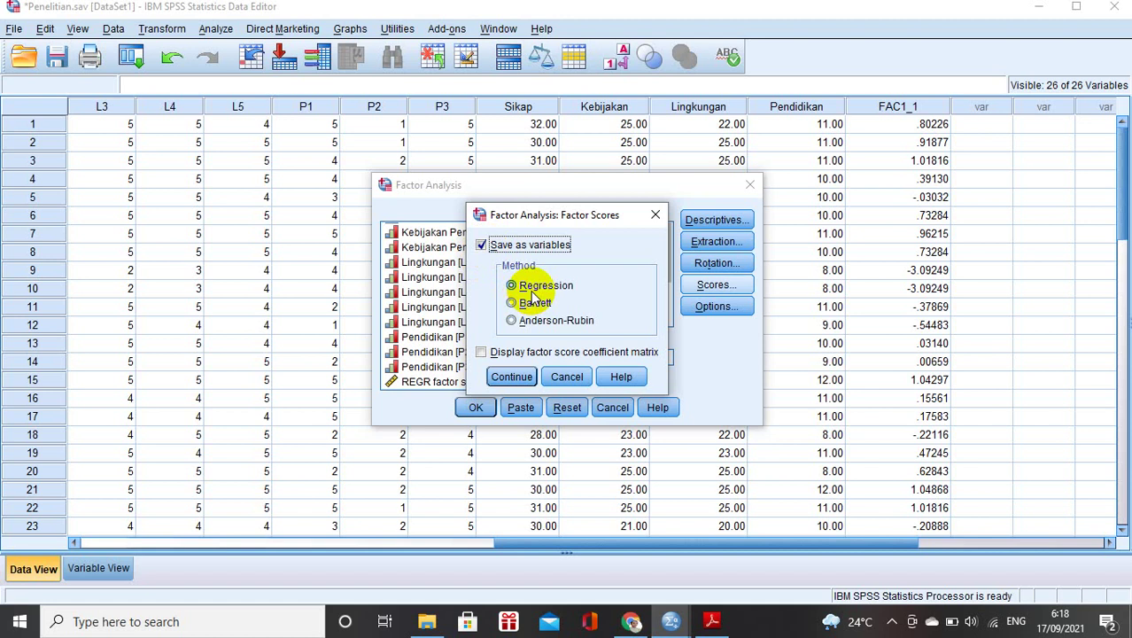
click(511, 377)
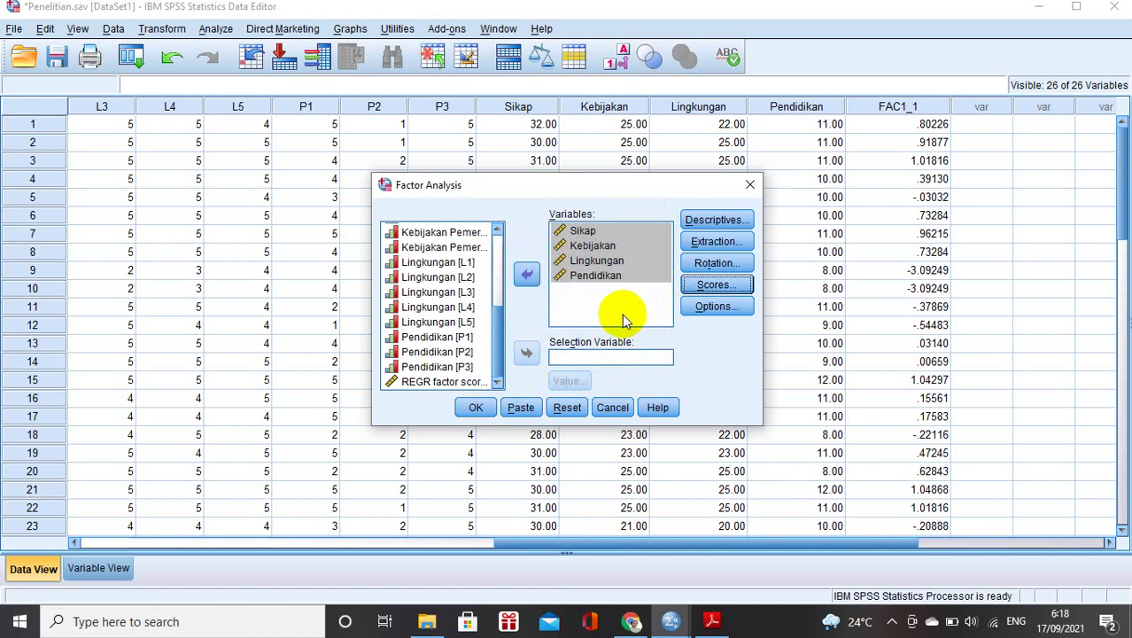
Step: Review the factor analysis settings for scores, rotation, extraction and descriptives
click(700, 284)
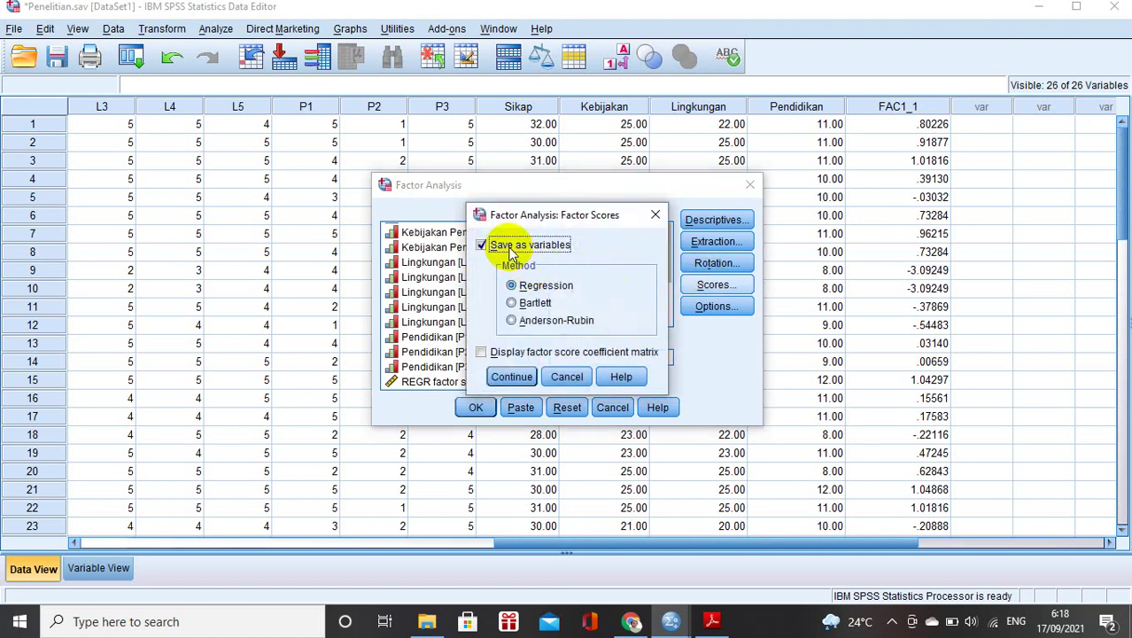
click(510, 376)
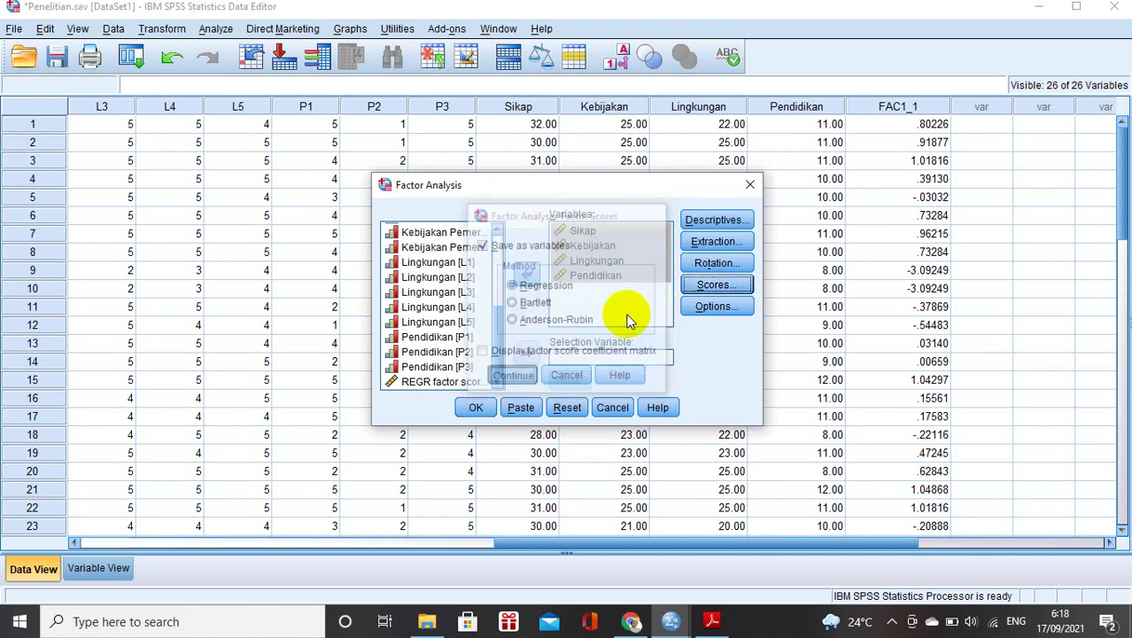
click(703, 263)
click(477, 255)
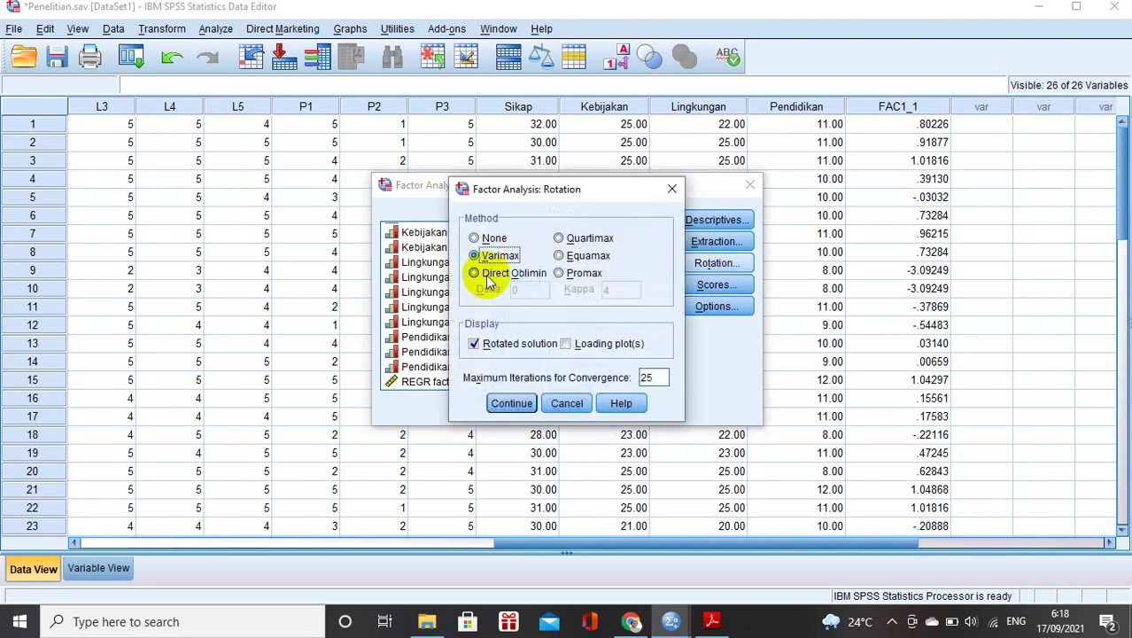
click(505, 403)
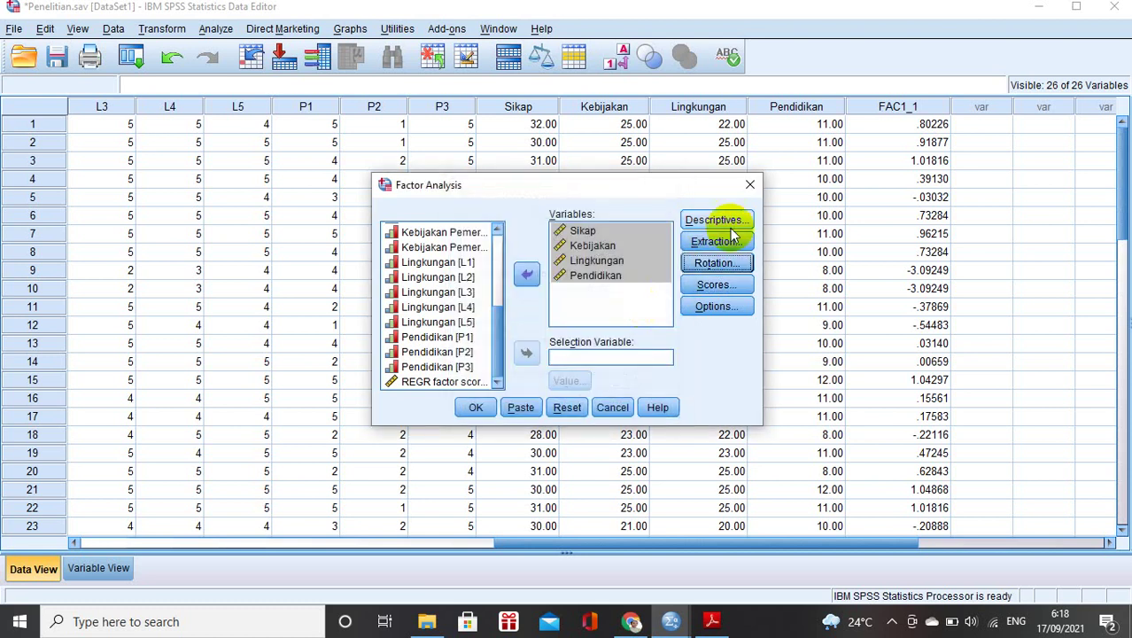
click(716, 243)
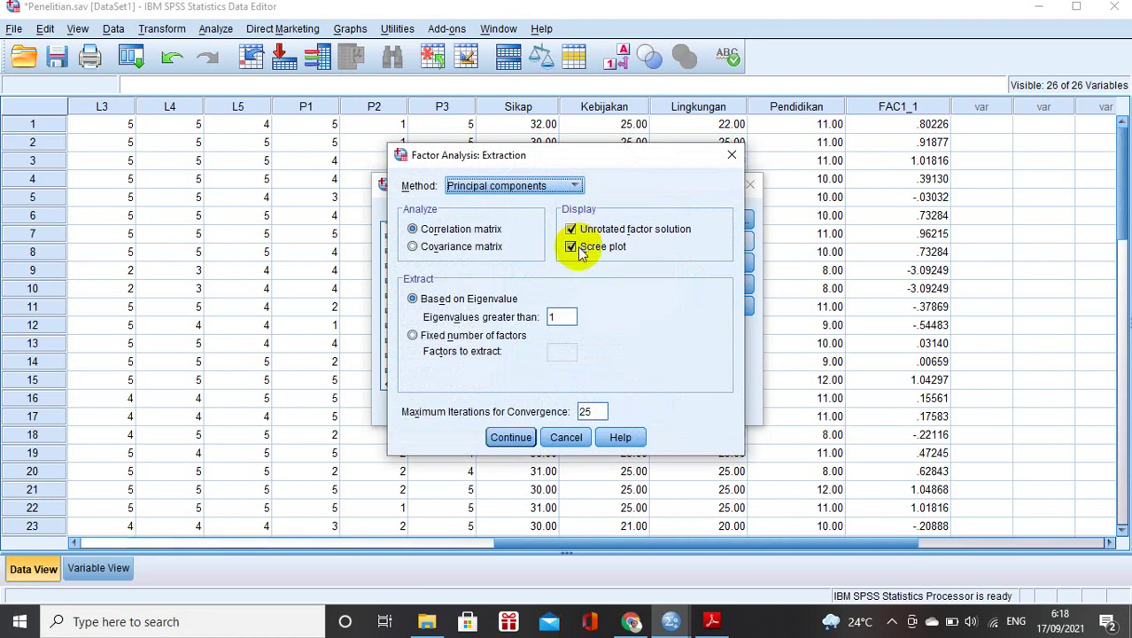
click(512, 437)
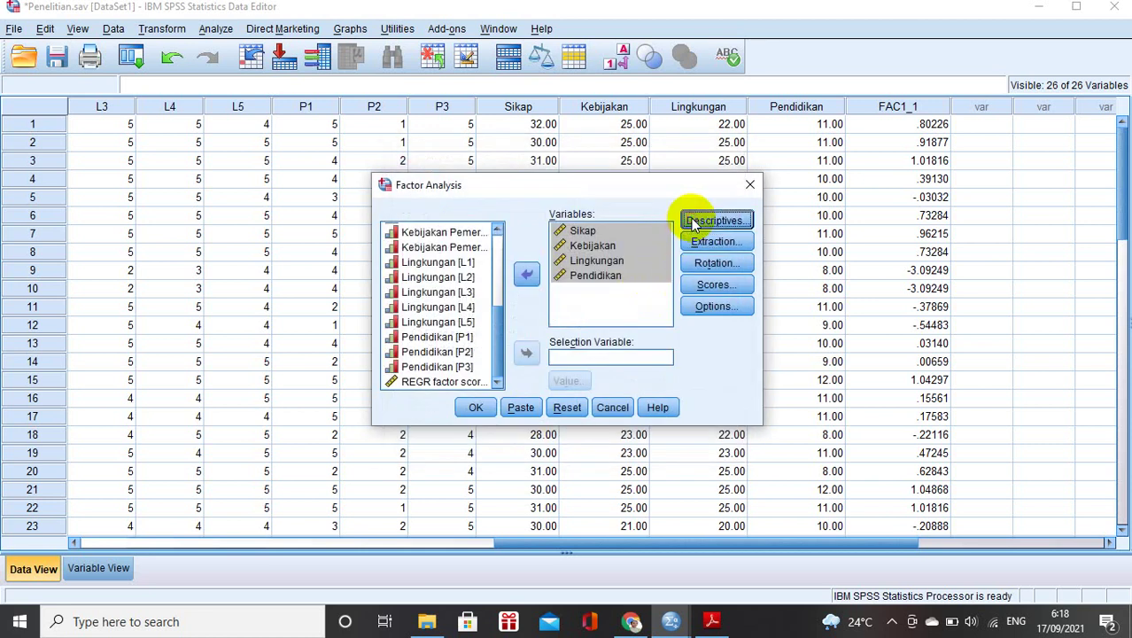
click(695, 221)
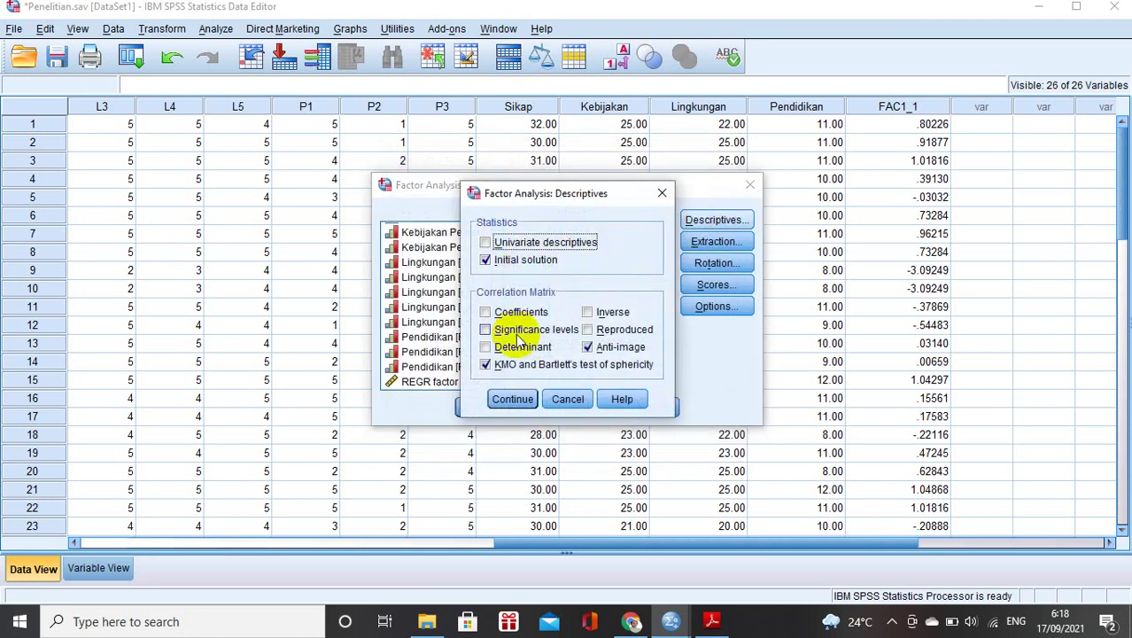
click(527, 400)
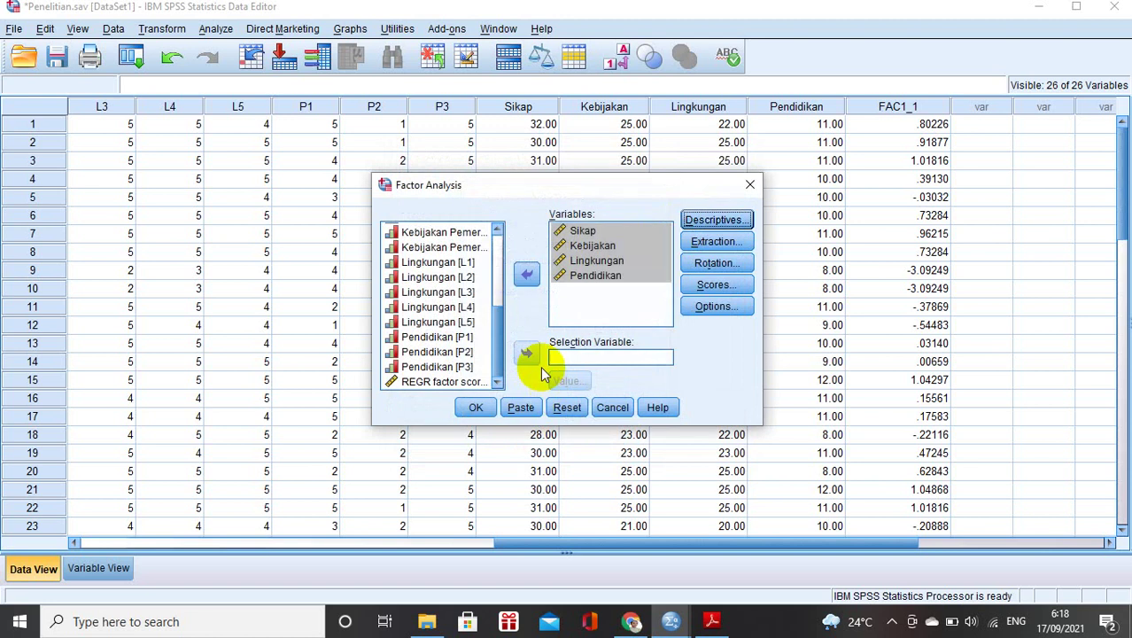
Step: Run the factor analysis and look through its output from the KMO test to the rotated component matrix
click(471, 407)
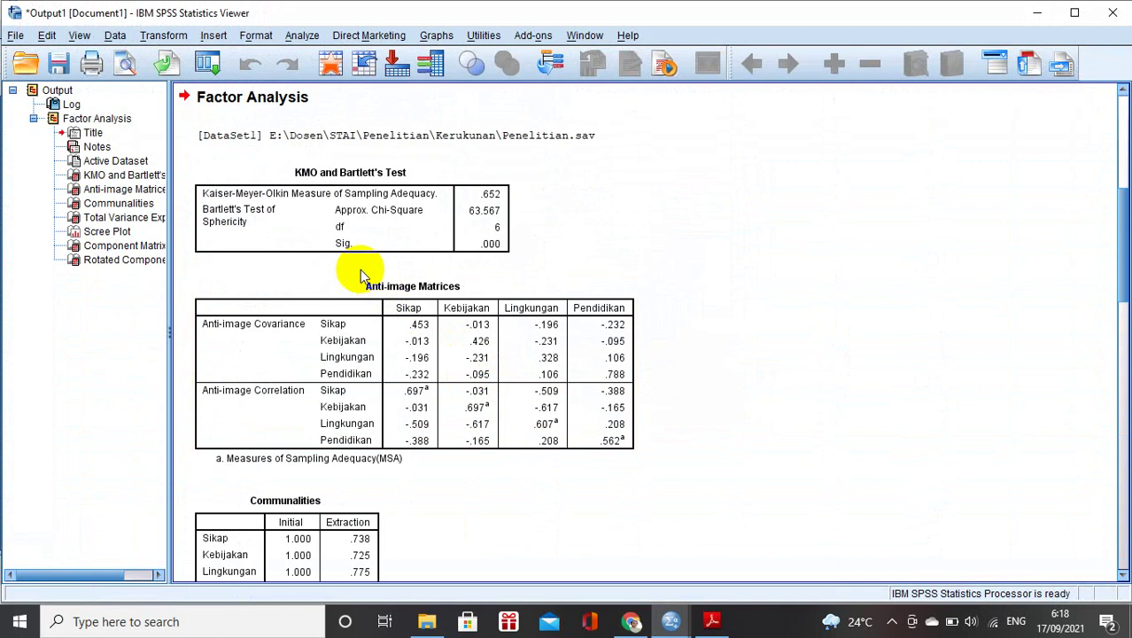
scroll(464, 407, down, 10)
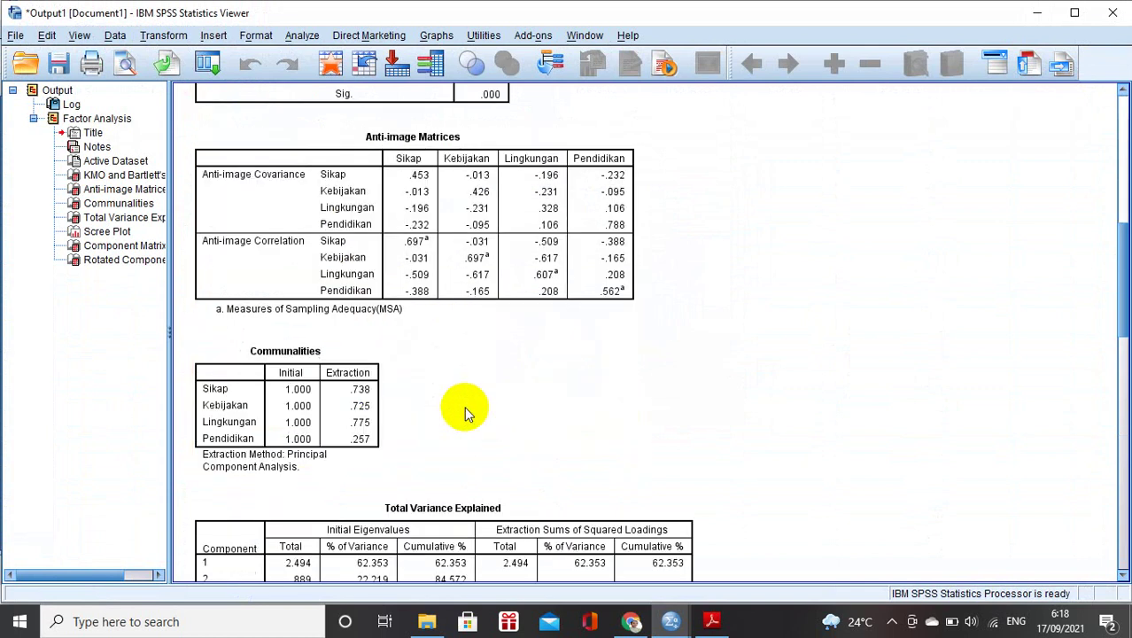
scroll(464, 406, down, 10)
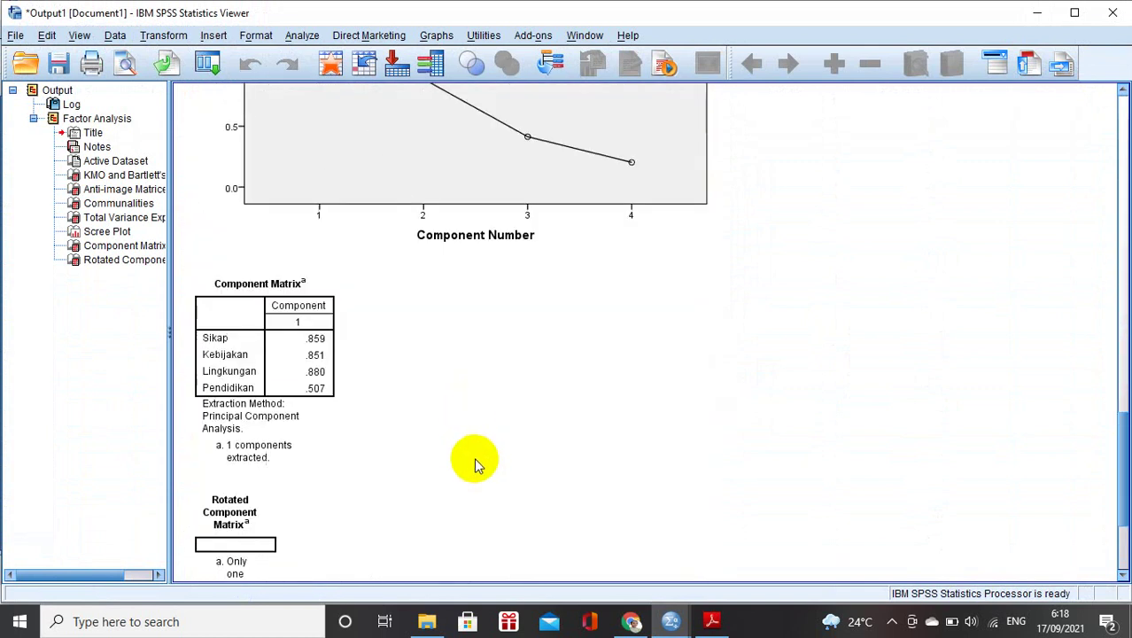
scroll(472, 451, up, 20)
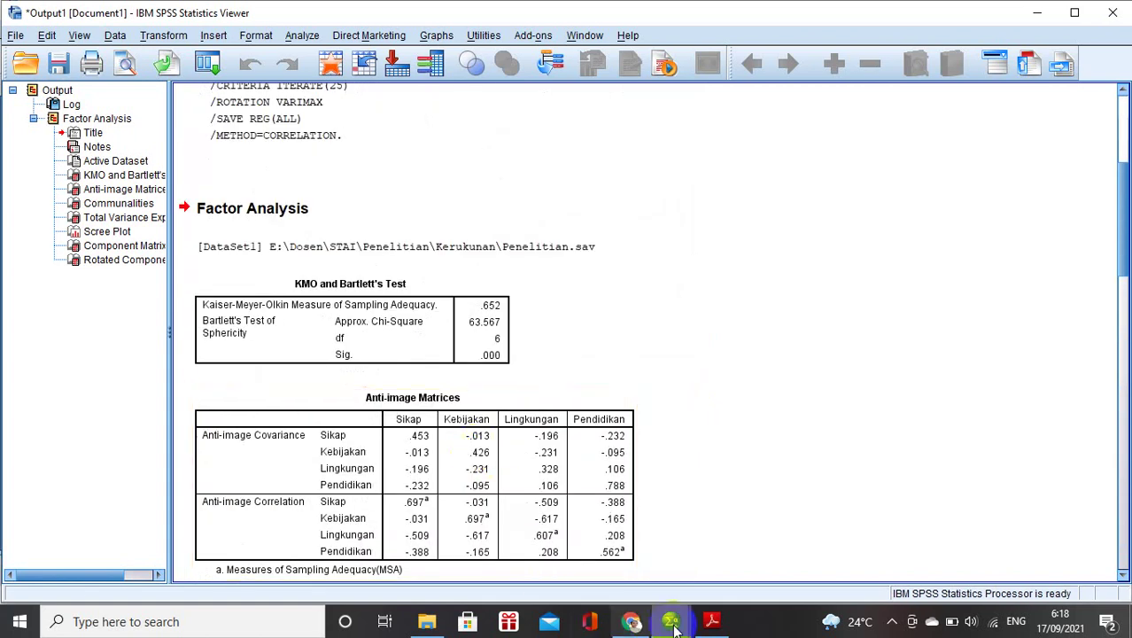
Step: Switch to the Kerukunan Umat Beragama article in Adobe Reader and examine Tabel 1, Deskriptif Pemeluk Agama, on page 5
click(711, 620)
scroll(588, 405, down, 20)
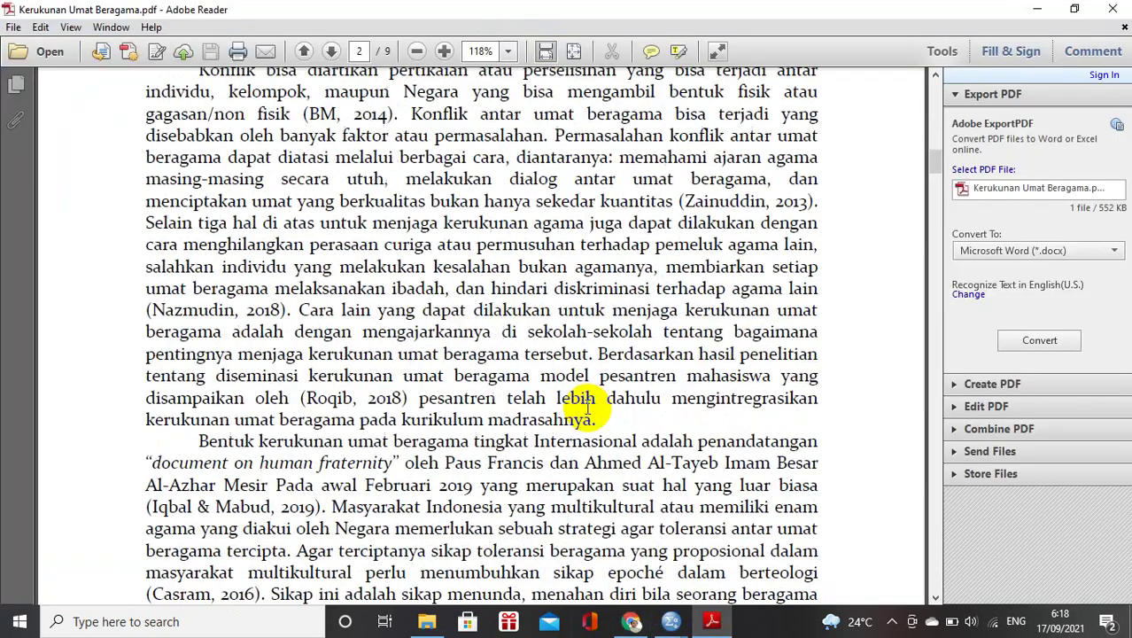
scroll(588, 406, down, 20)
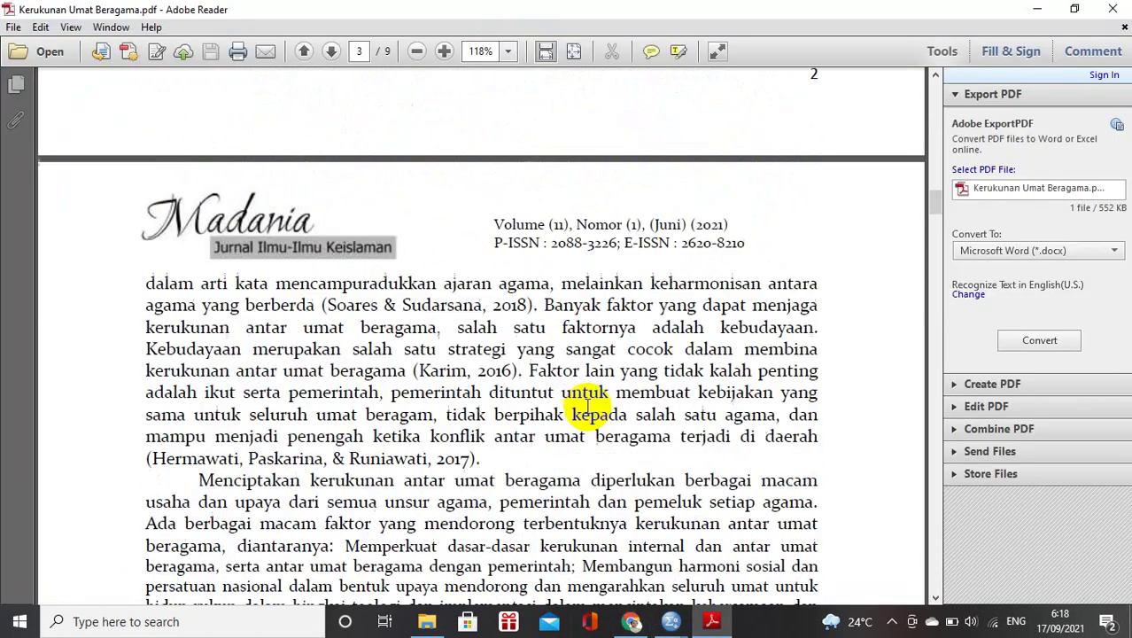
scroll(589, 405, down, 20)
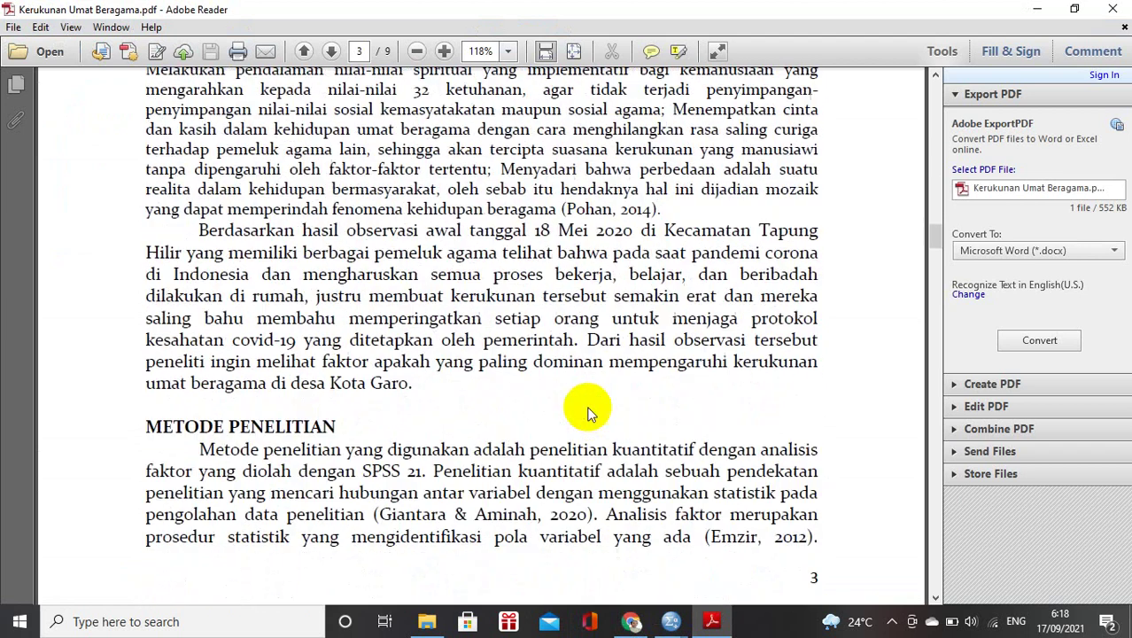
scroll(588, 406, down, 20)
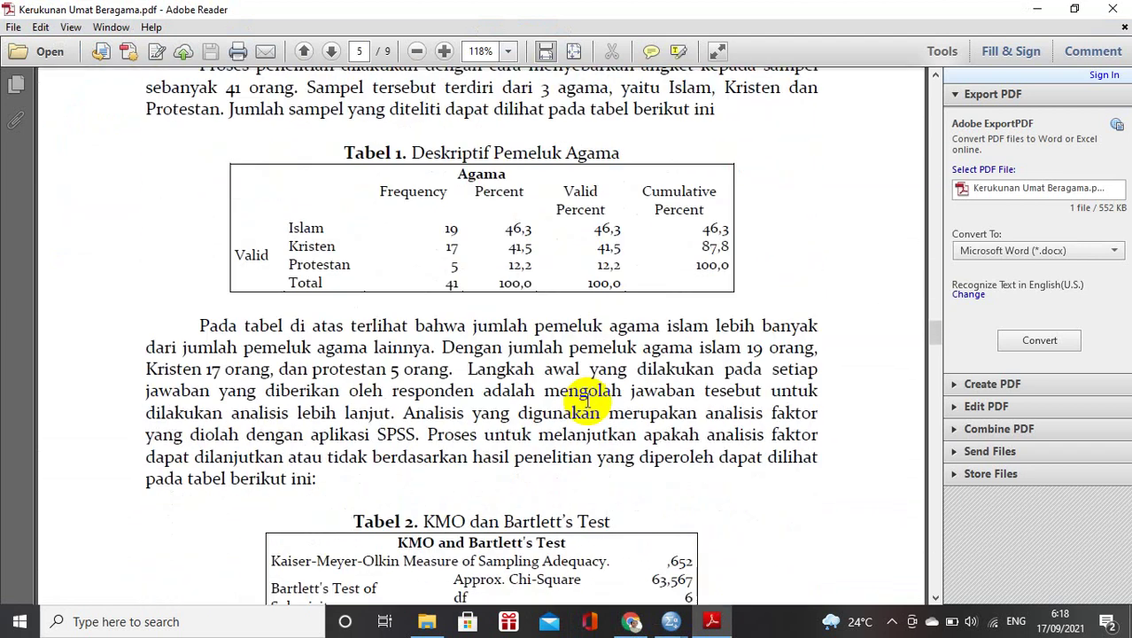
scroll(588, 401, up, 1)
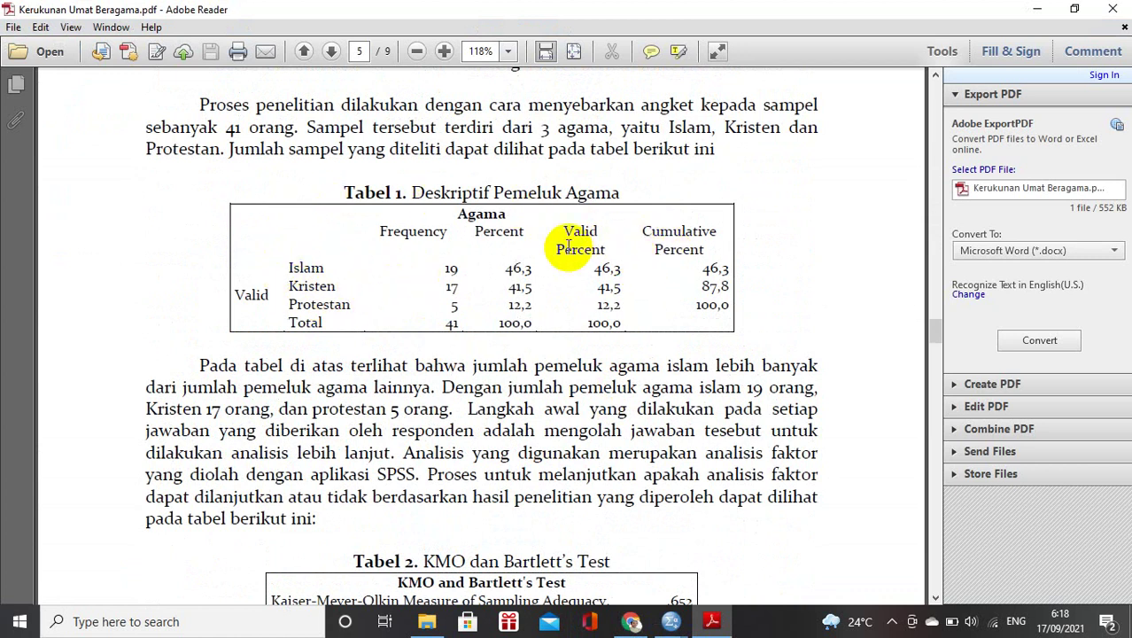
Step: Examine the article's Tabel 2, KMO dan Bartlett's Test, and the interpretation paragraph beneath it
scroll(638, 335, down, 4)
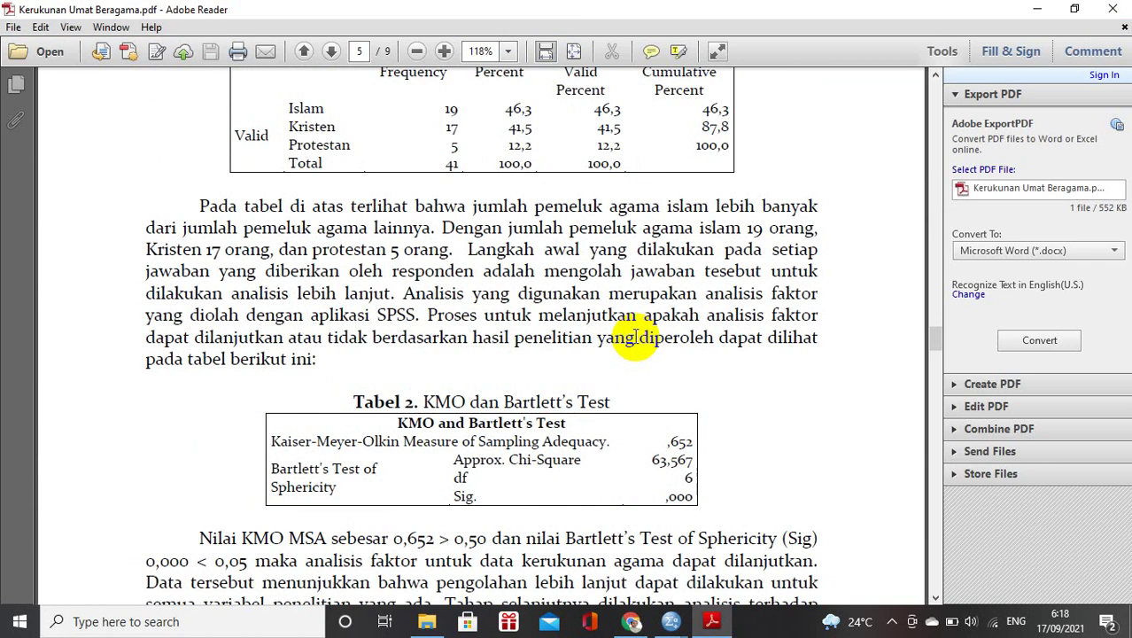
scroll(638, 341, down, 2)
scroll(628, 337, down, 2)
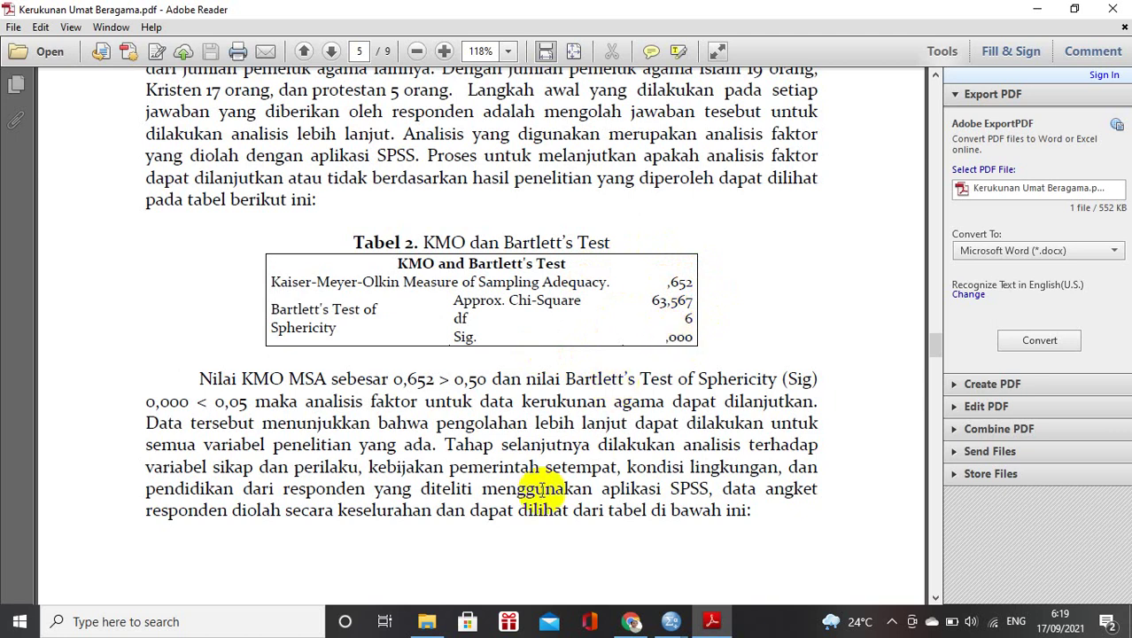
scroll(532, 478, down, 3)
scroll(530, 482, down, 3)
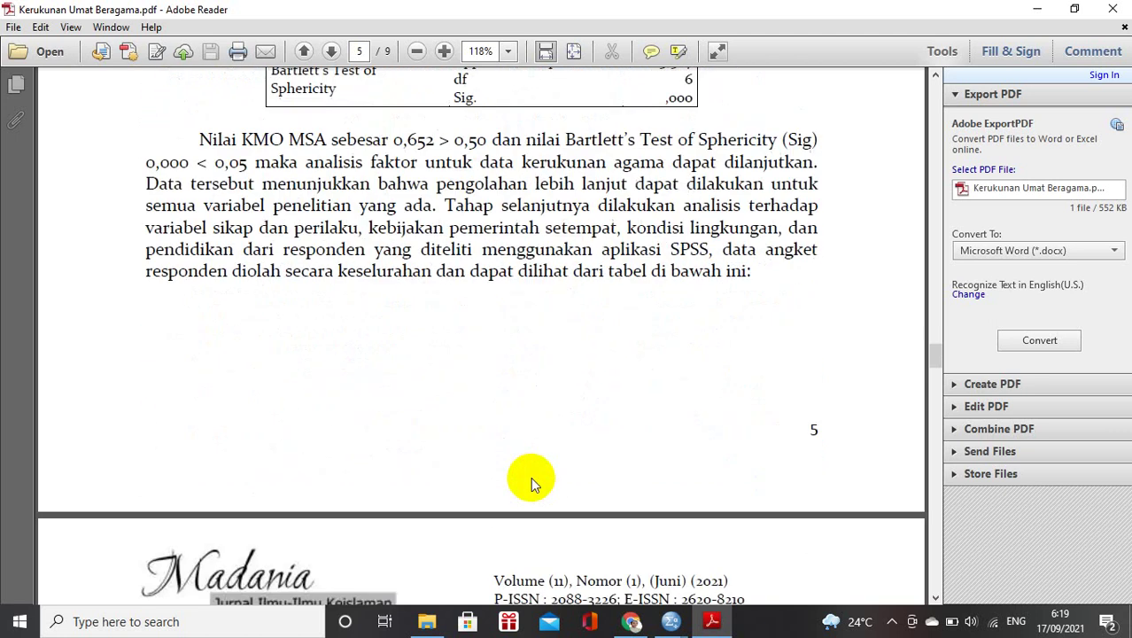
scroll(531, 479, up, 5)
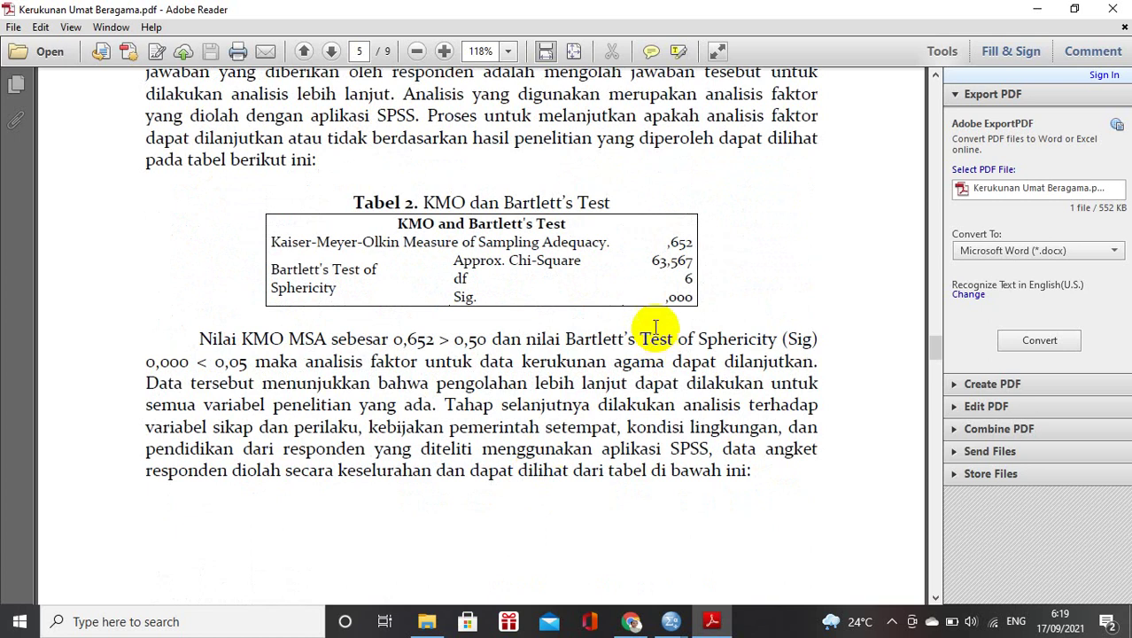